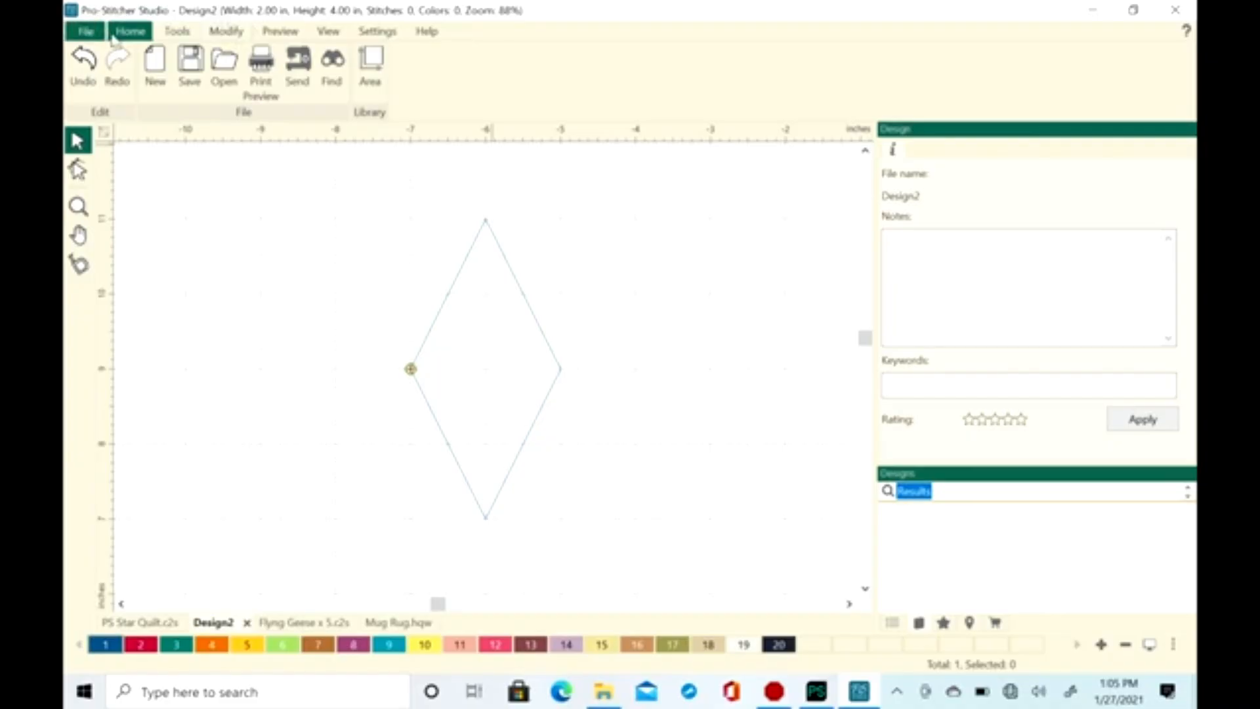
Draw a second closed diamond with the Line tool, 2 in wide and 4 in tall, 1 in to the right of the existing diamond
click(176, 32)
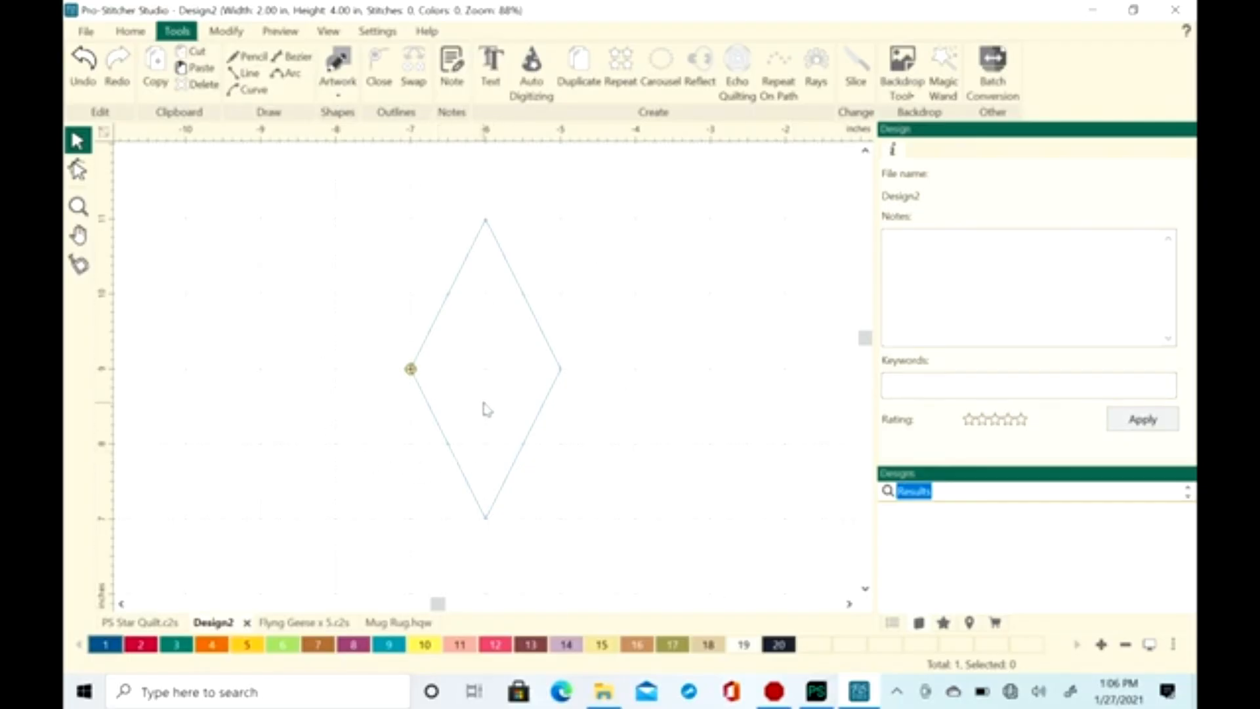
click(252, 74)
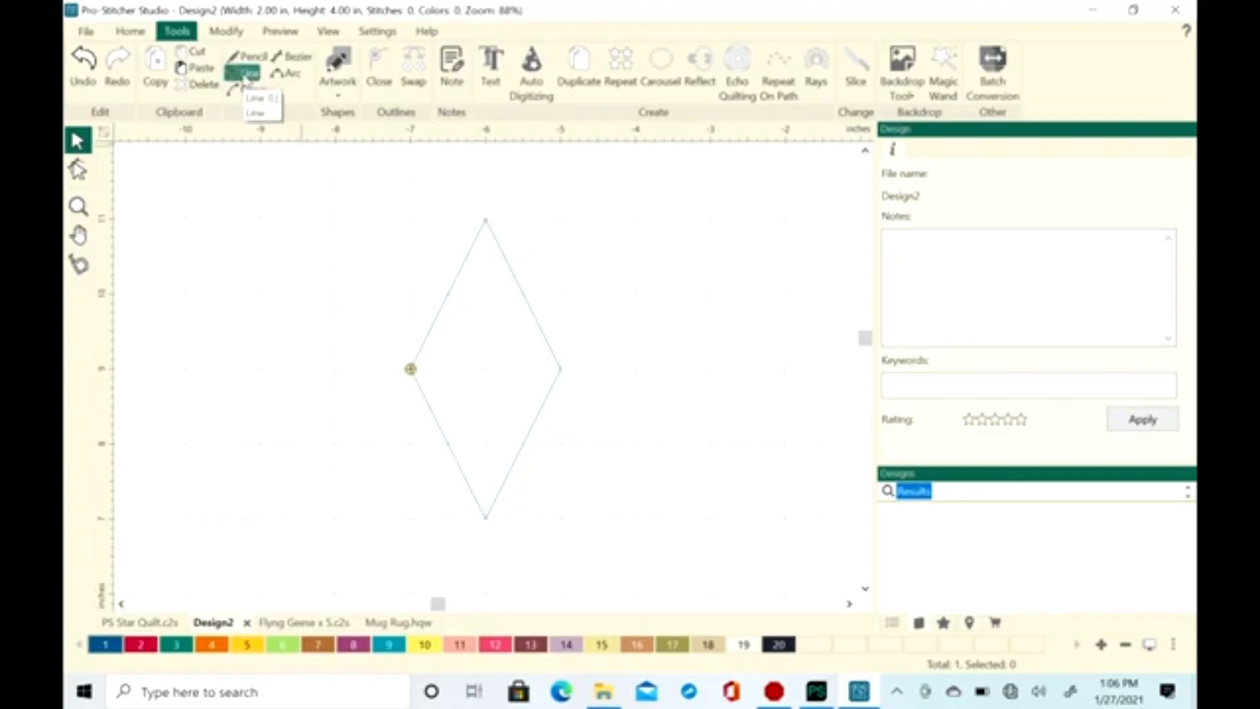
click(254, 76)
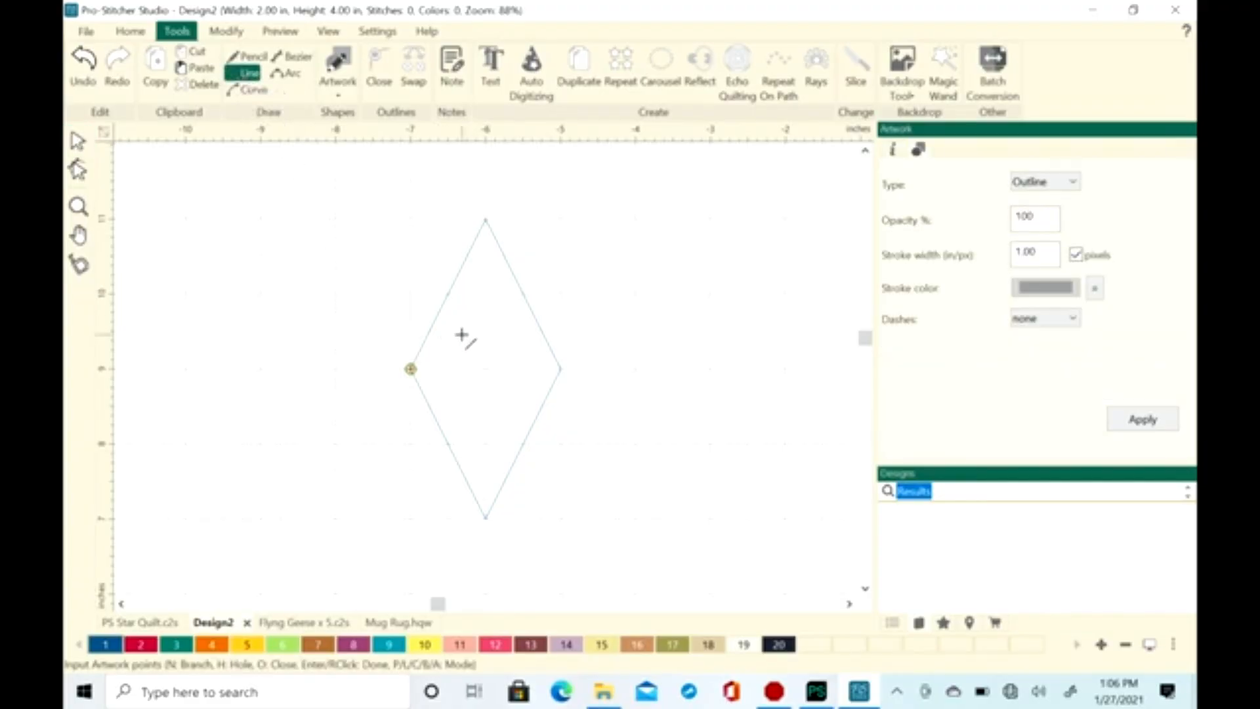
drag(849, 604, 849, 604)
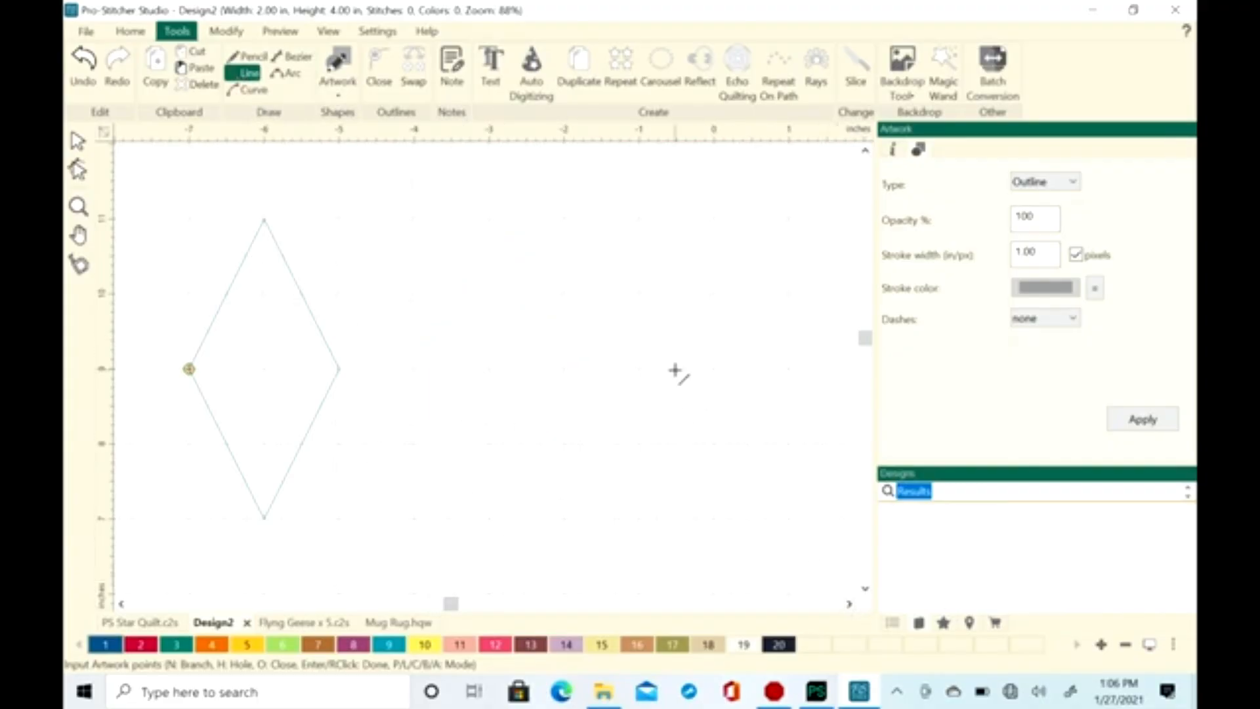
right_click(514, 139)
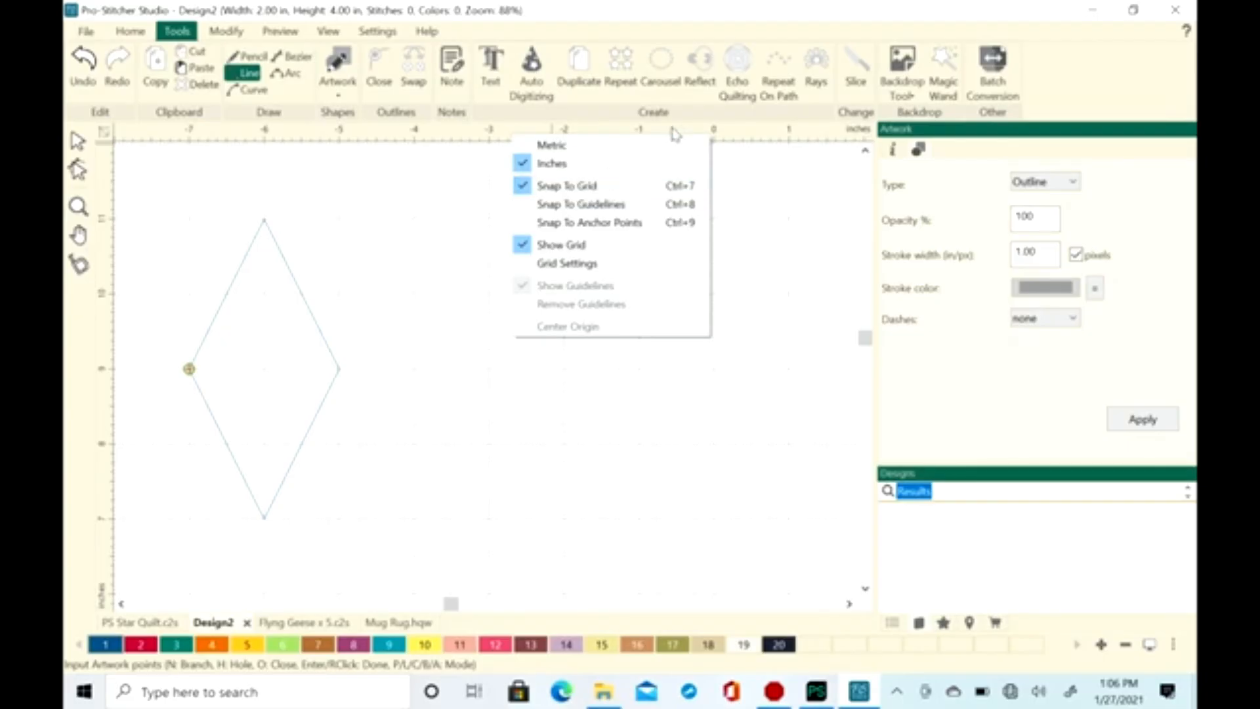
click(743, 136)
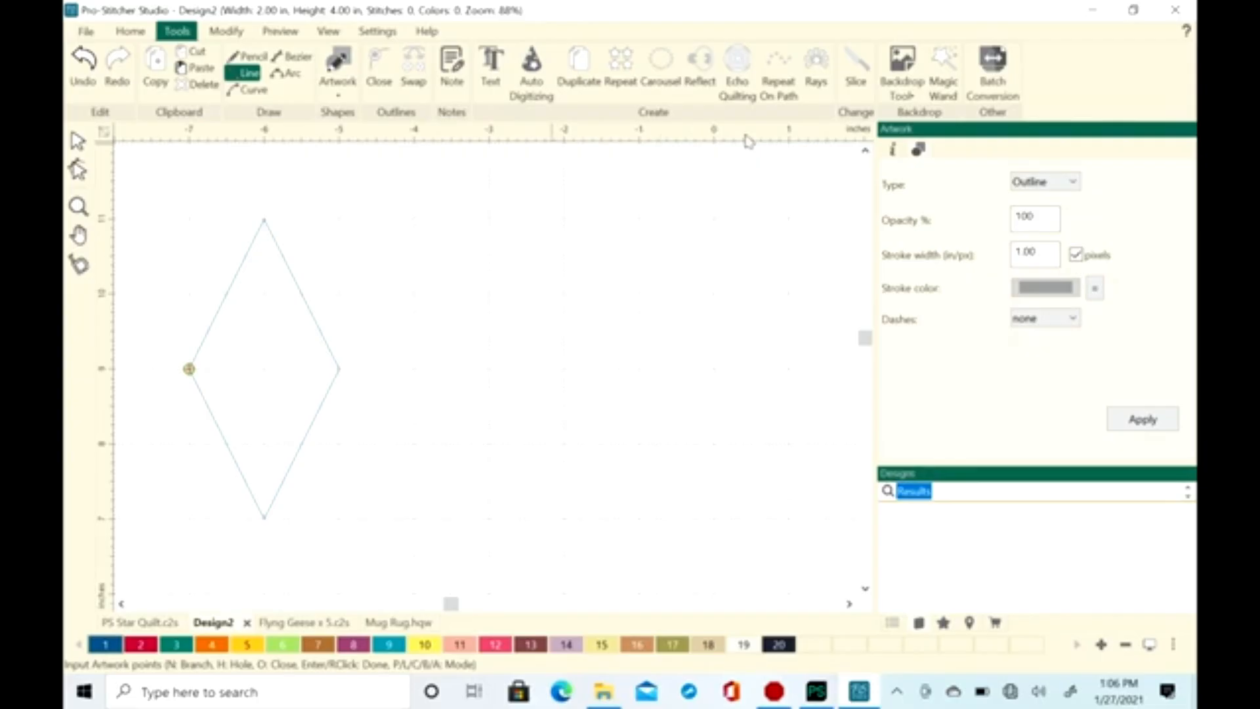
click(412, 369)
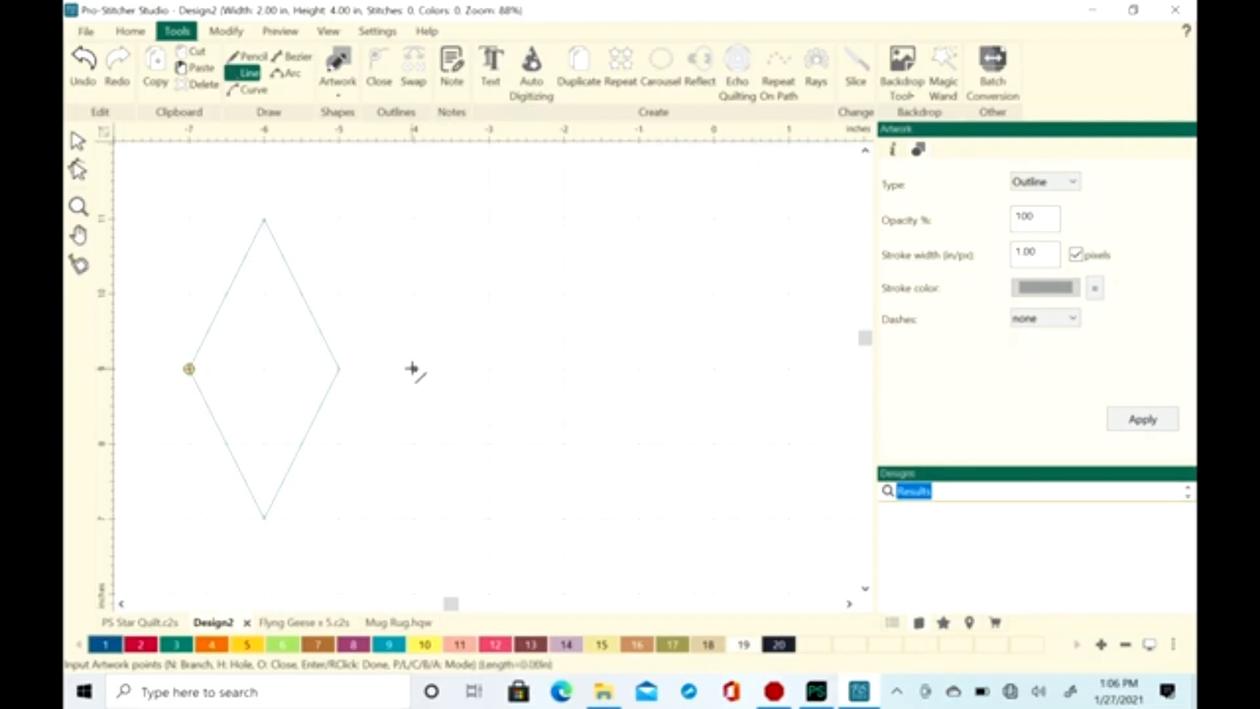
click(488, 219)
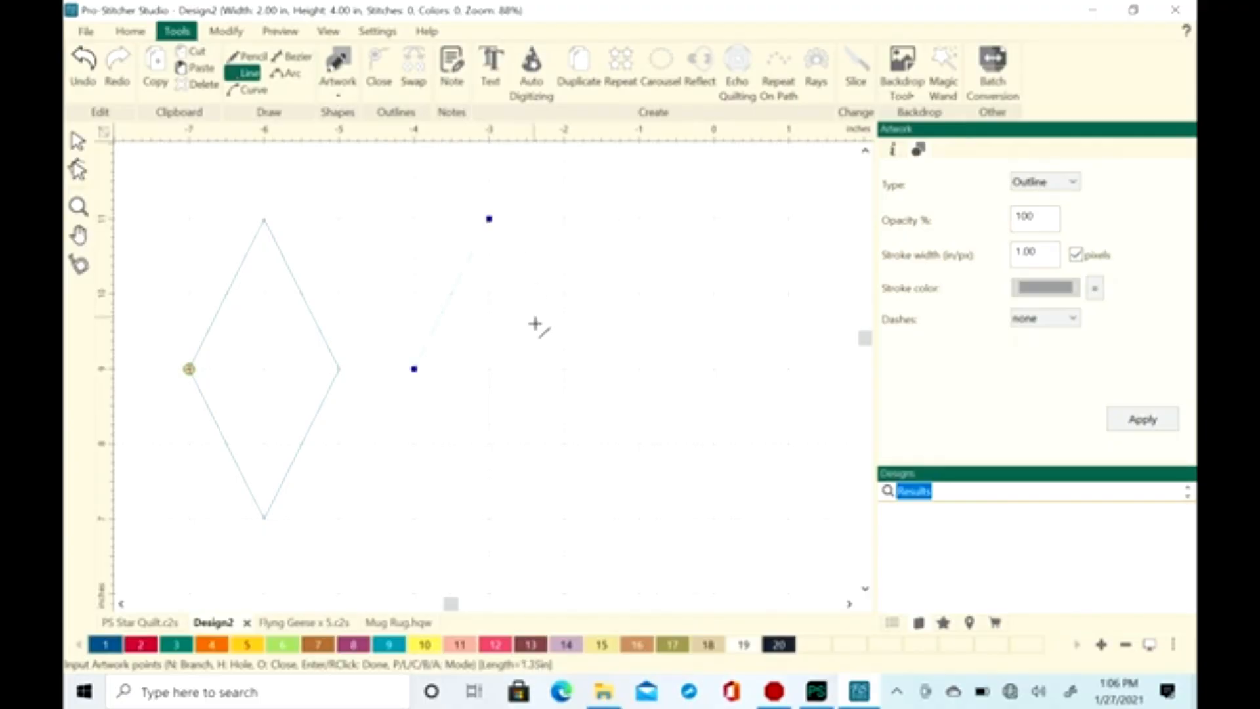
click(564, 369)
click(489, 518)
click(414, 369)
right_click(407, 438)
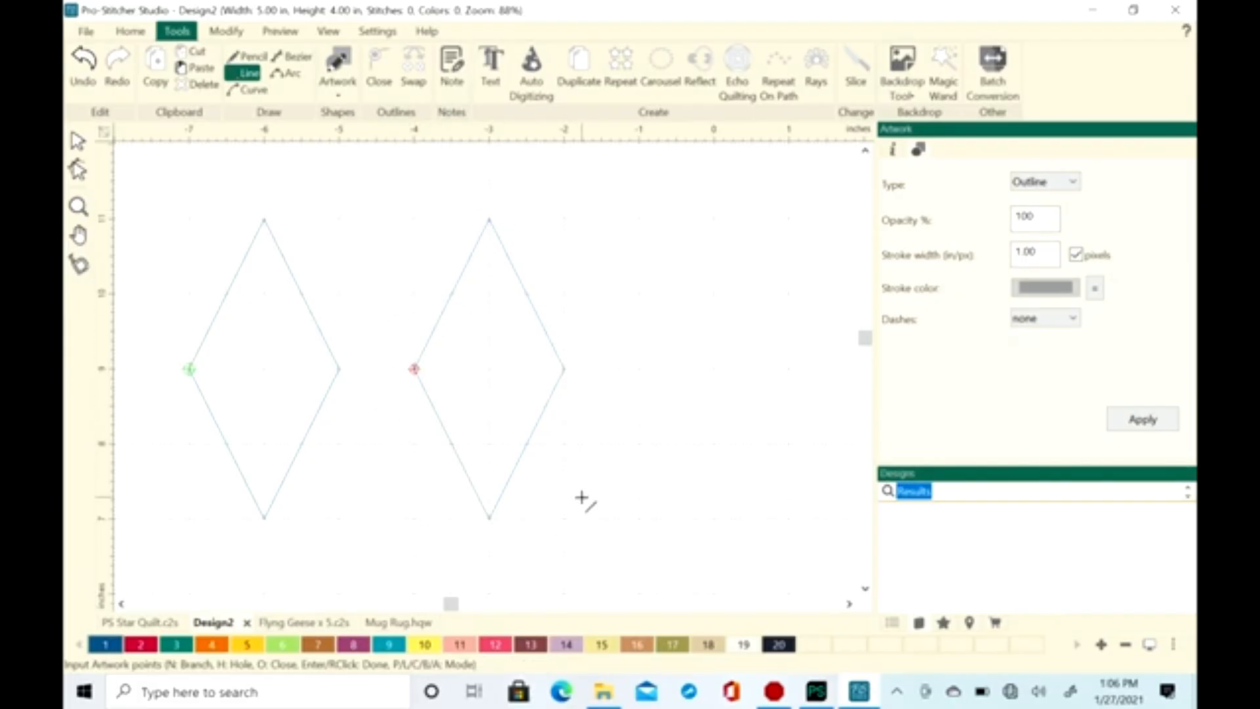
Convert the new diamond to running stitches and play its stitchout simulation through to the end
click(78, 140)
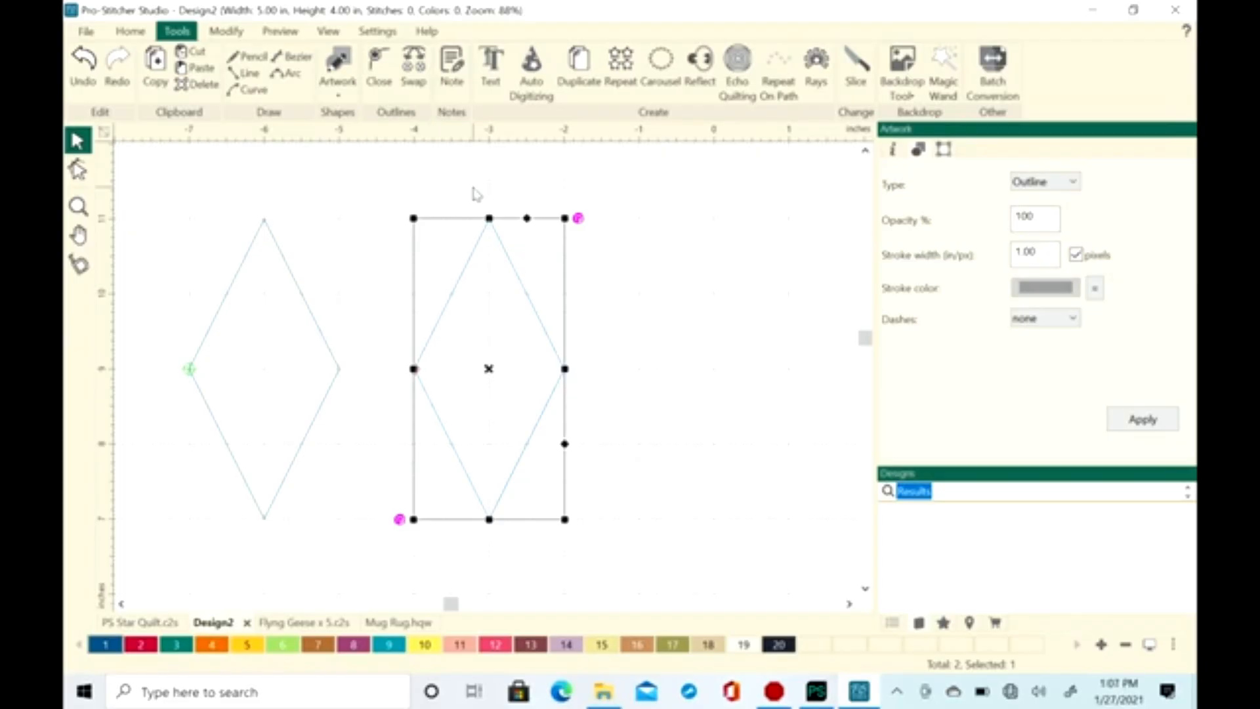
click(291, 39)
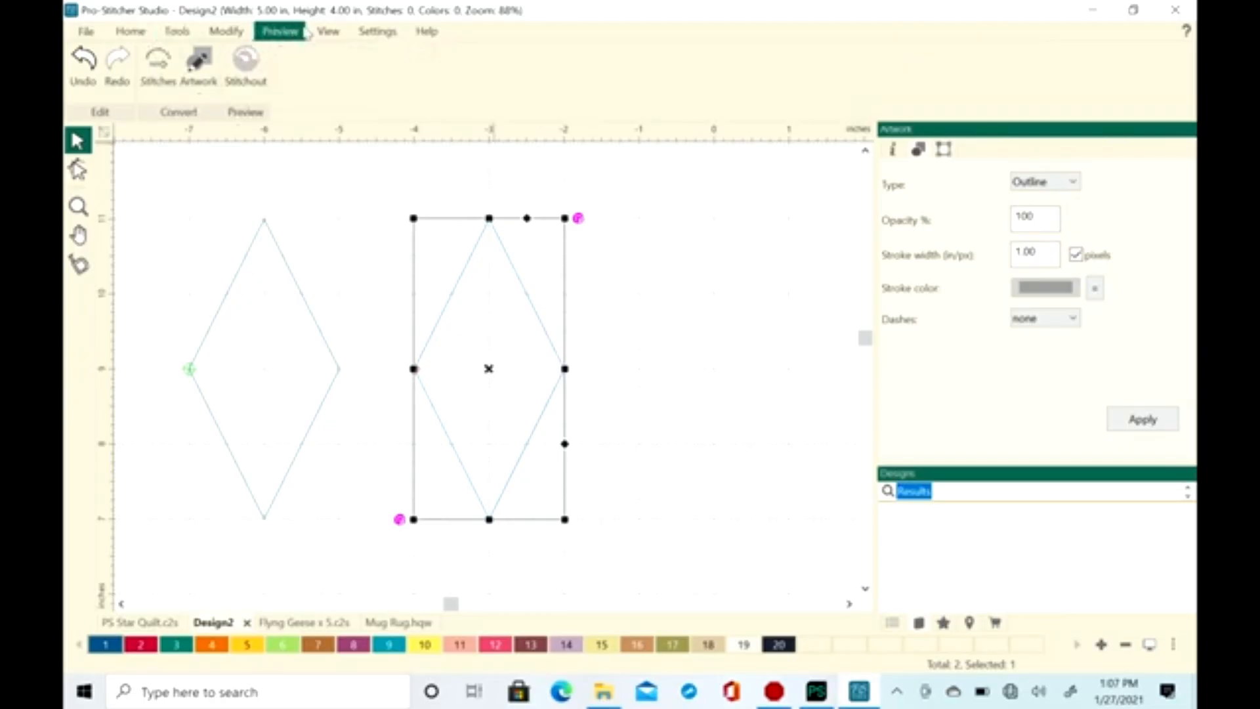
click(162, 70)
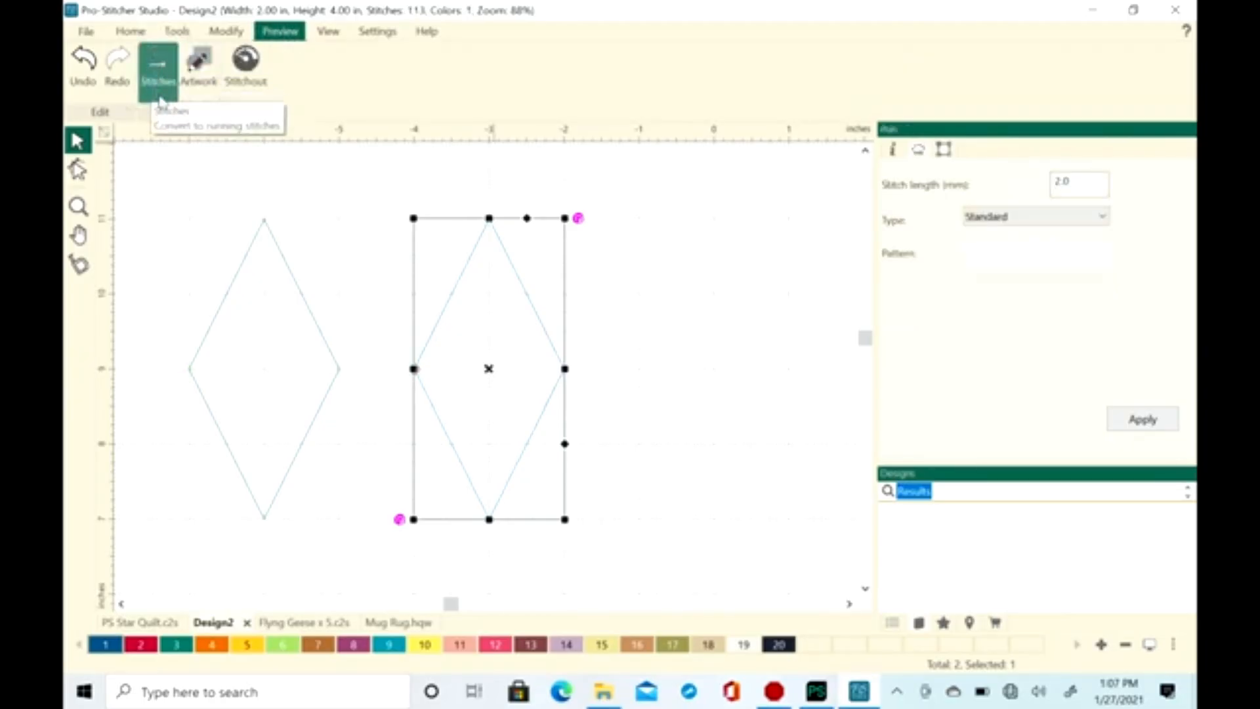
click(247, 60)
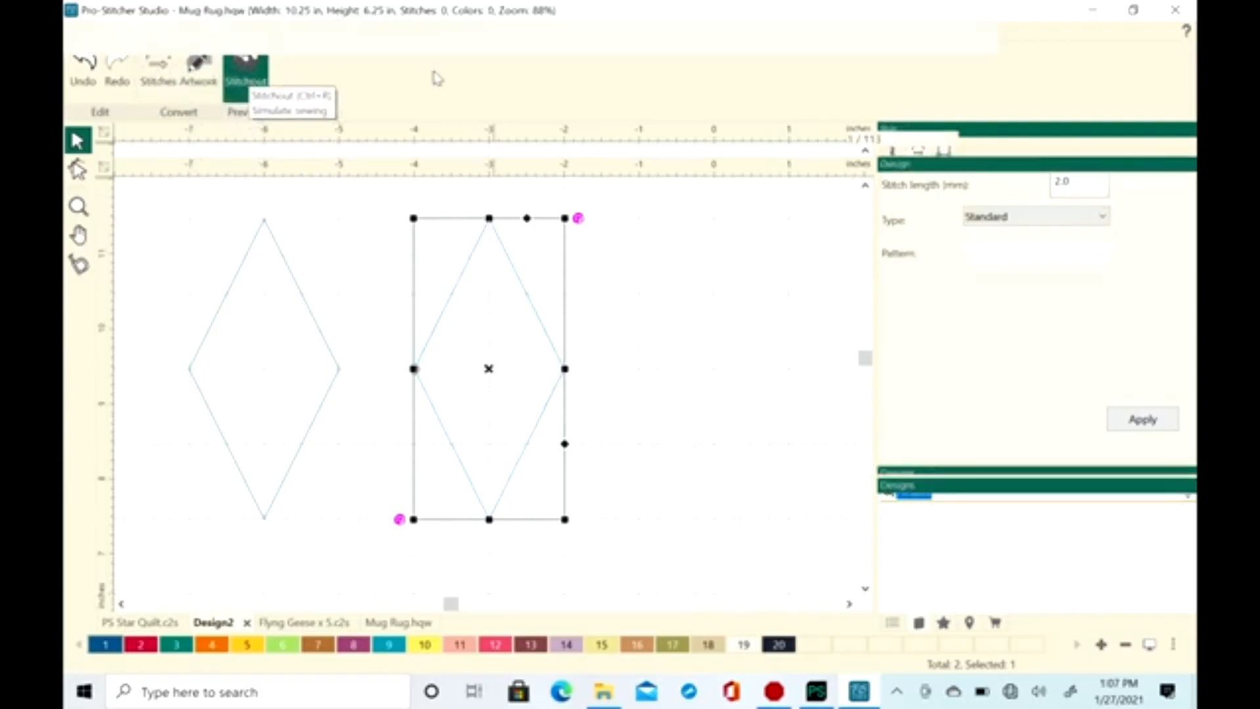
click(765, 139)
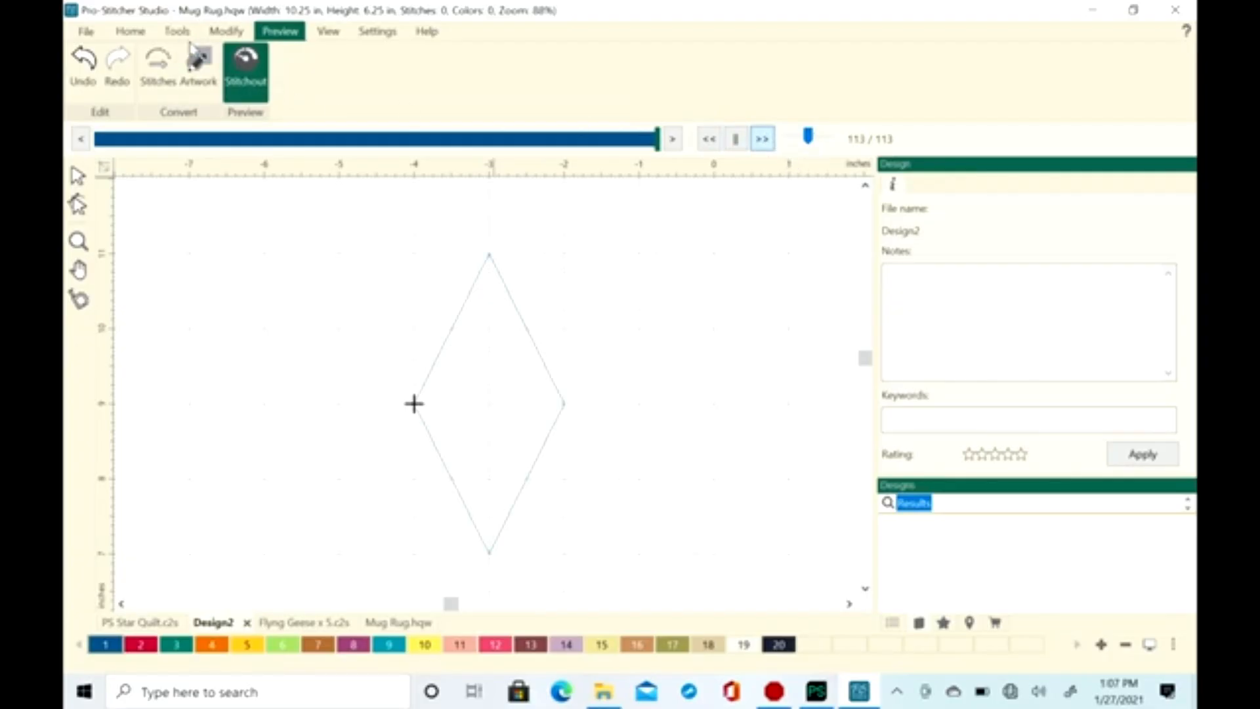
Send the diamond design to the machine and allow PsLauncherPremium.exe to make changes to the device
click(134, 34)
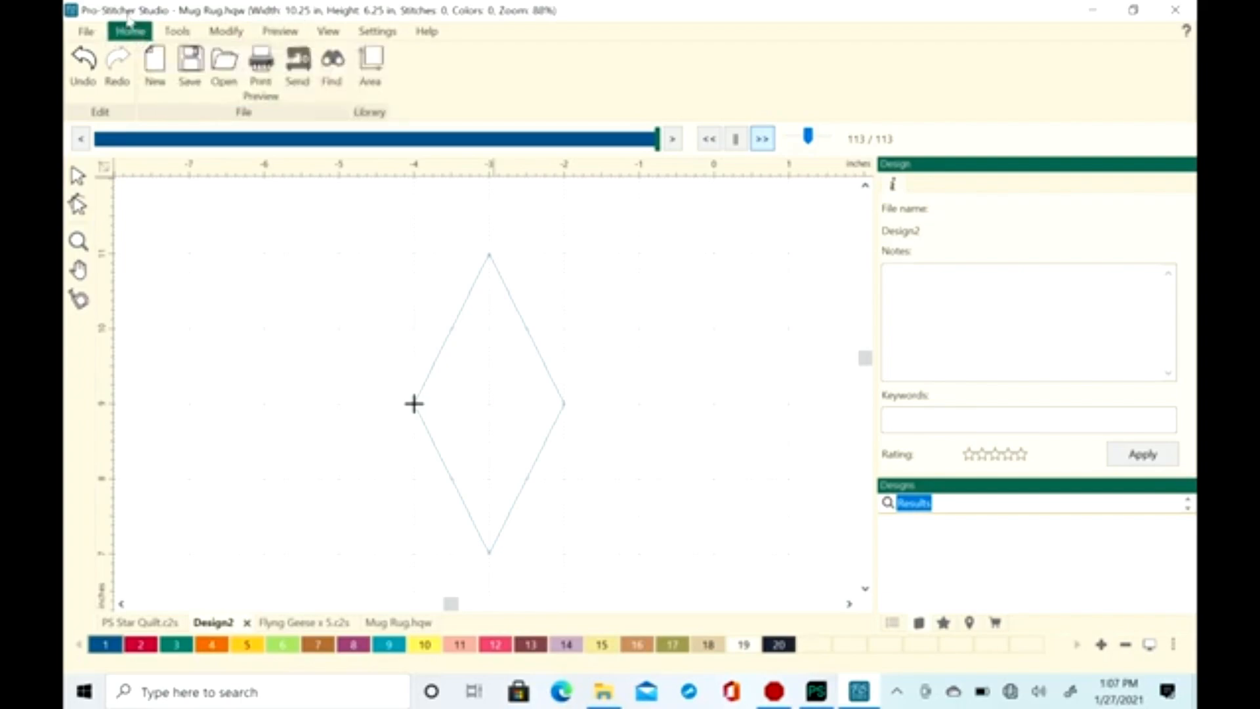
click(303, 63)
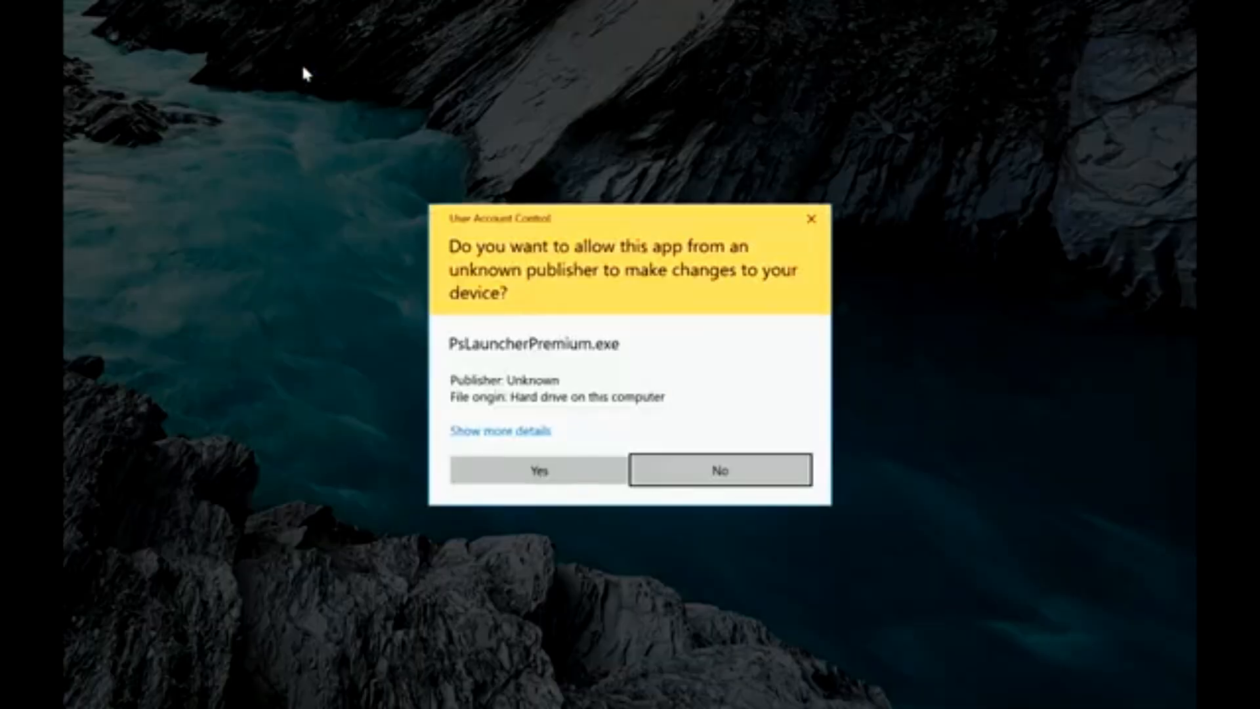
click(561, 476)
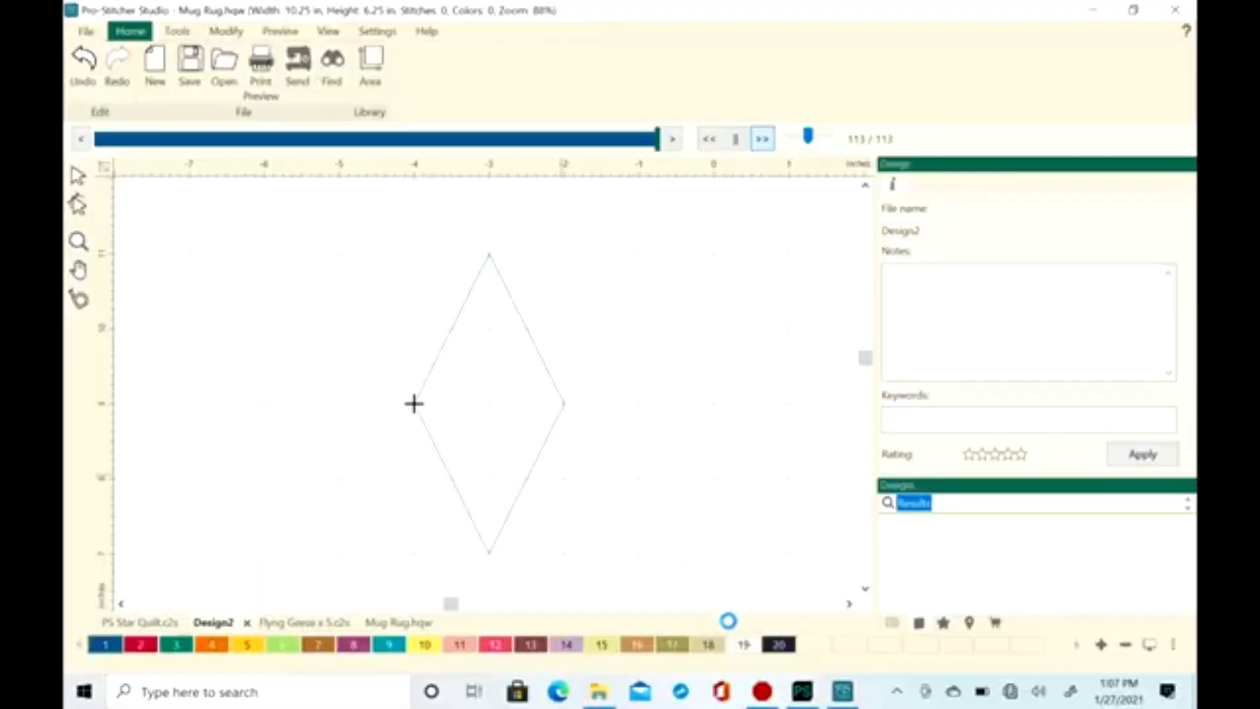
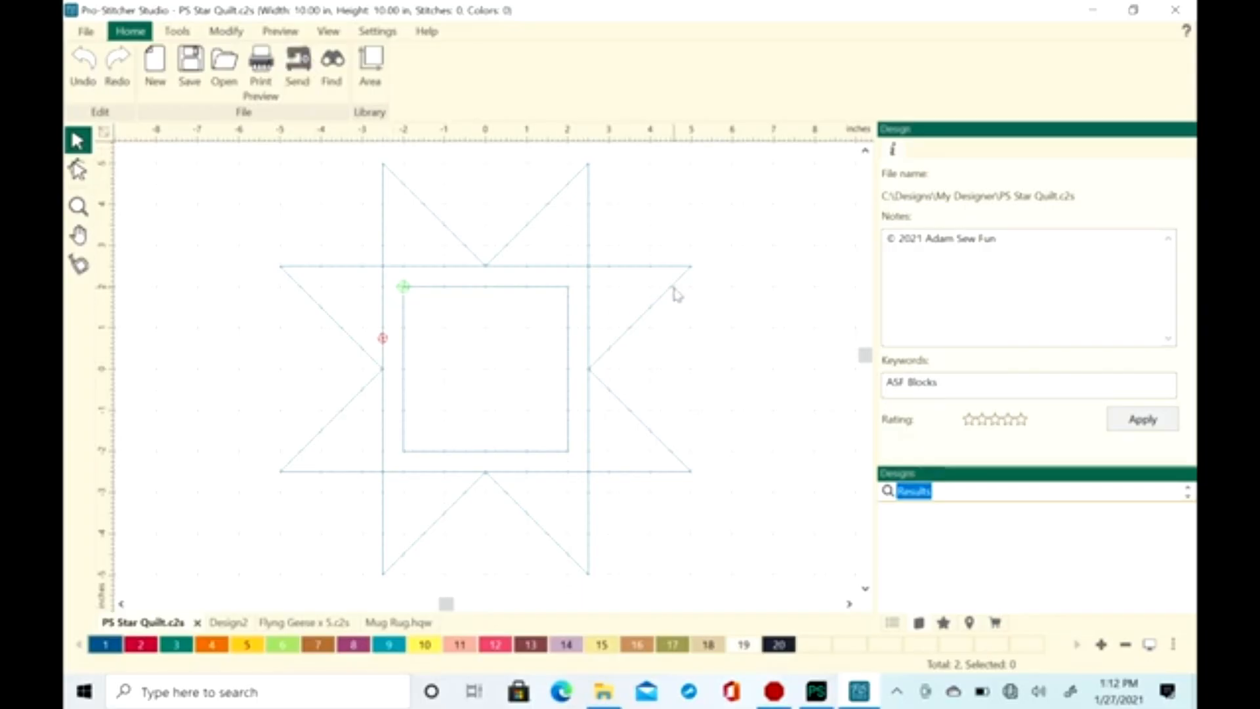
Draw a rectangle artwork shape about 2.5 in wide and 1.75 in tall to the right of the star block
scroll(592, 353, down, 2)
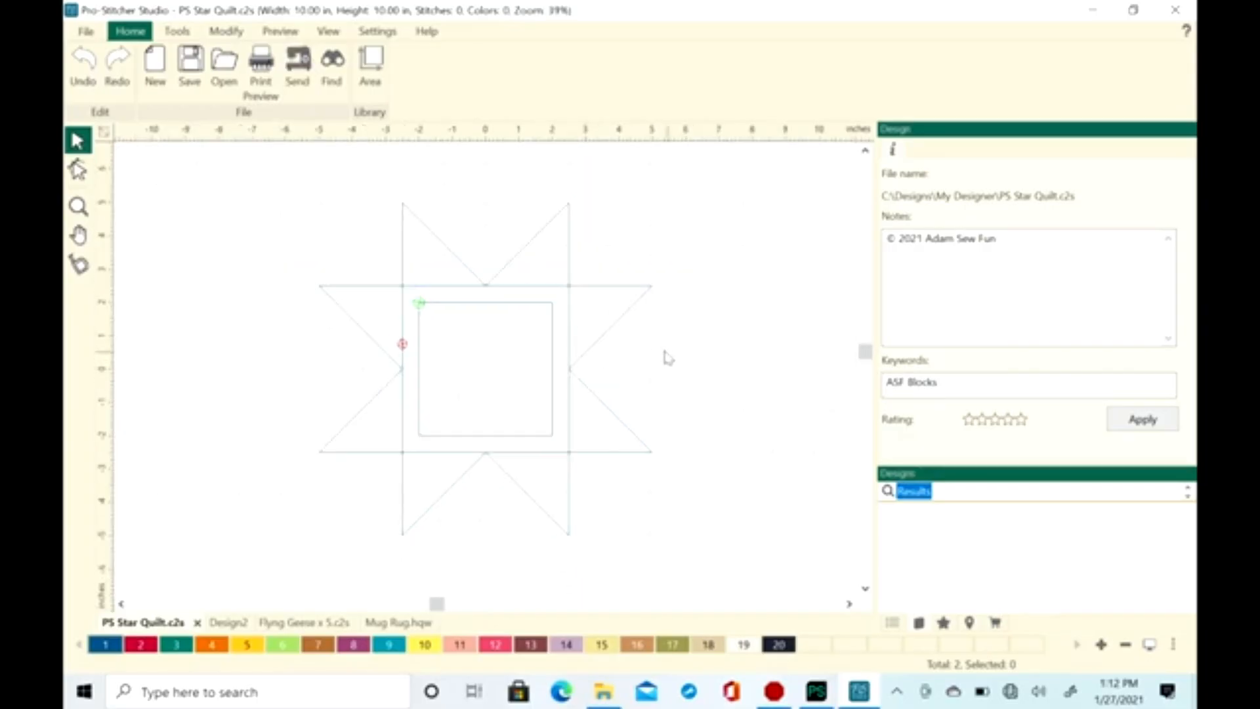
scroll(607, 470, up, 1)
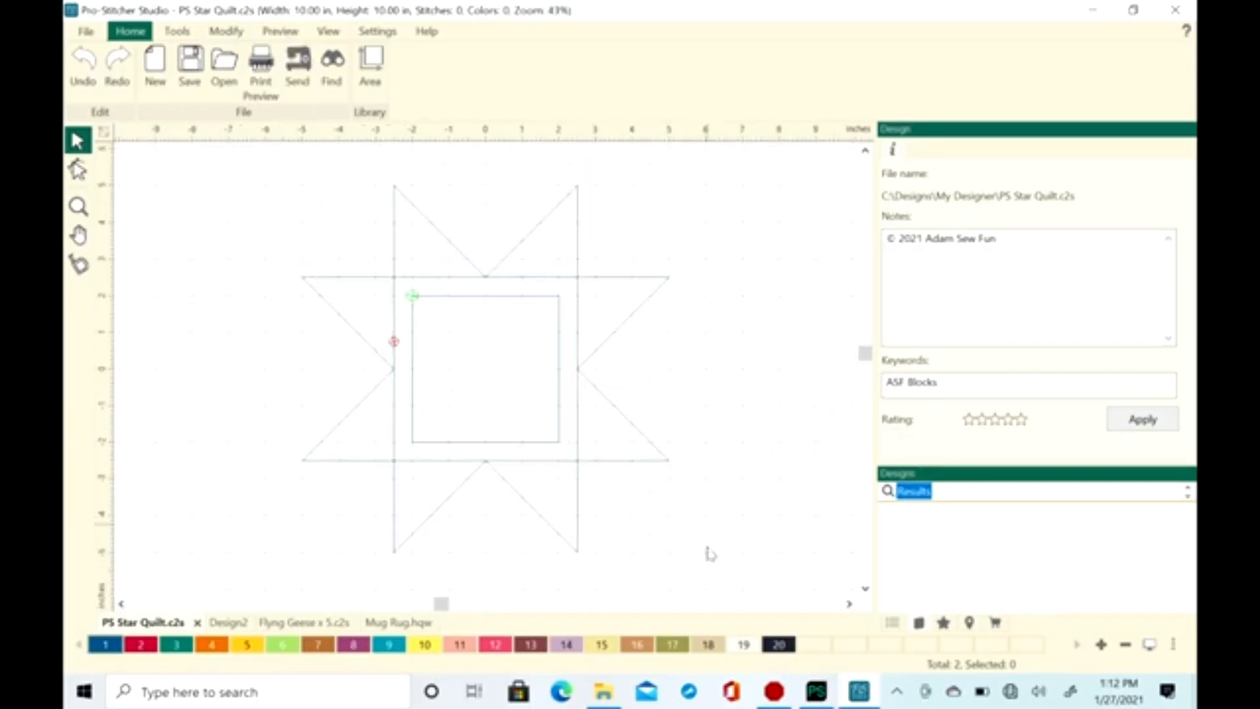
click(849, 603)
click(847, 603)
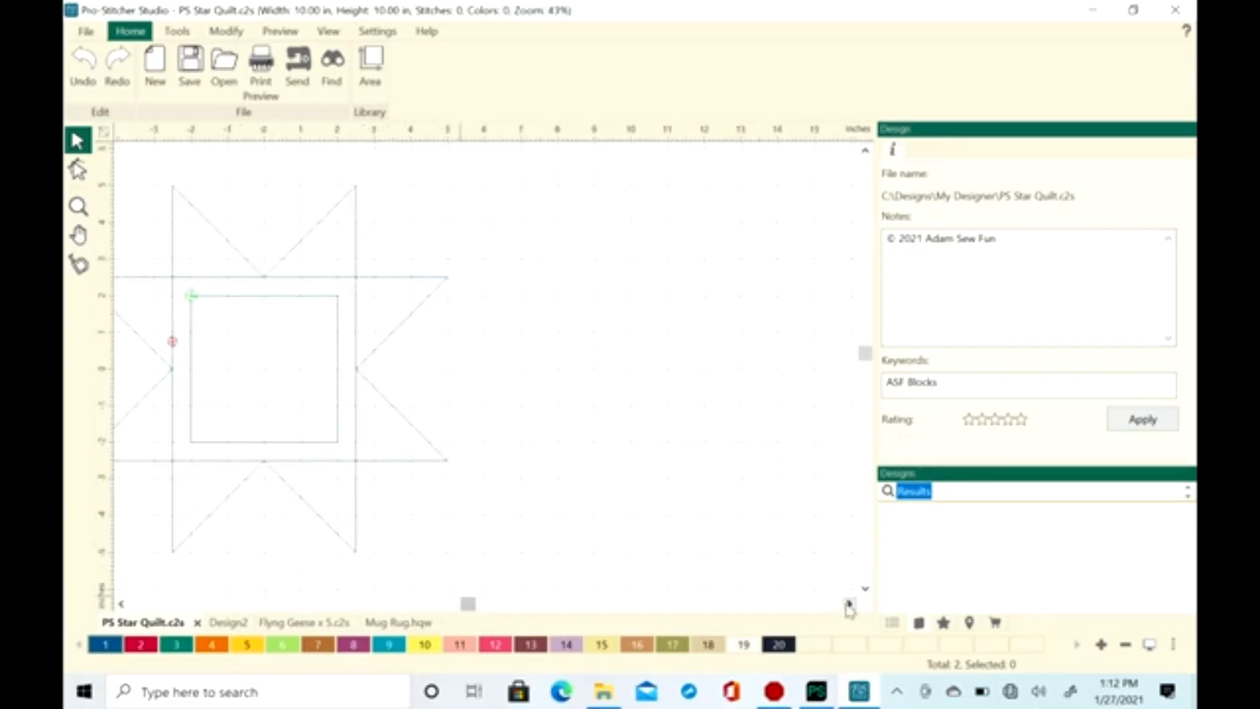
click(120, 603)
click(176, 32)
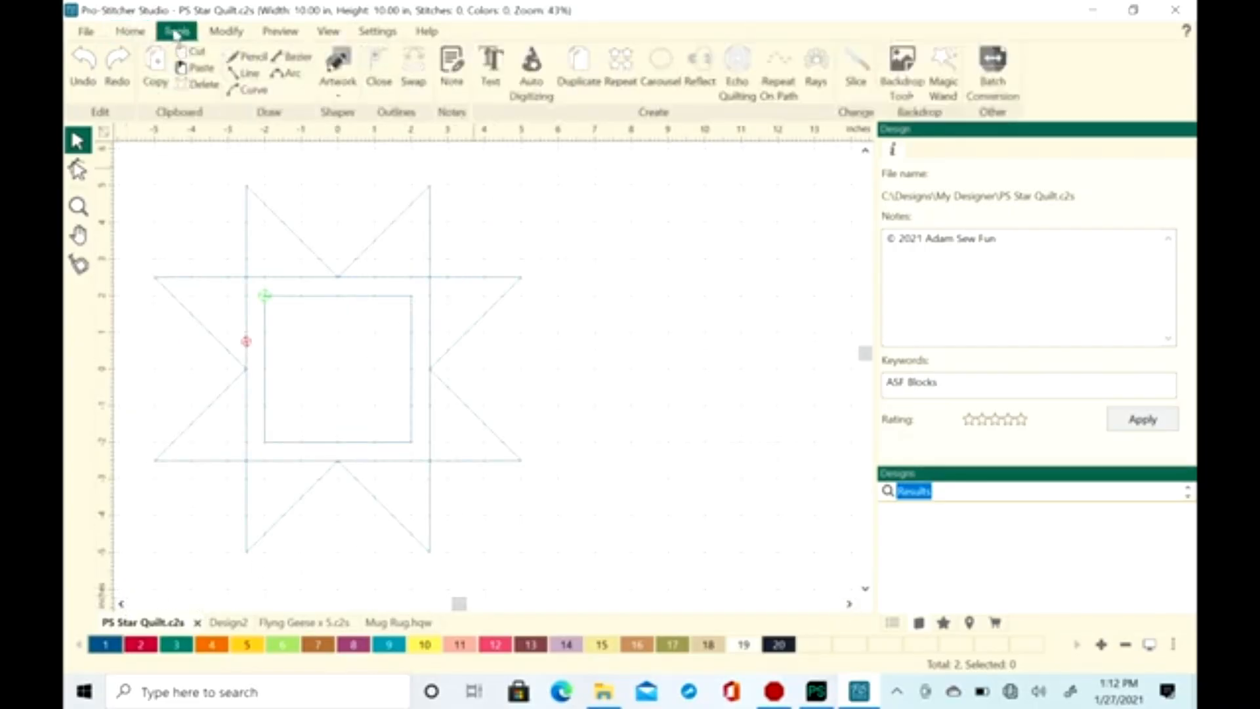
click(341, 94)
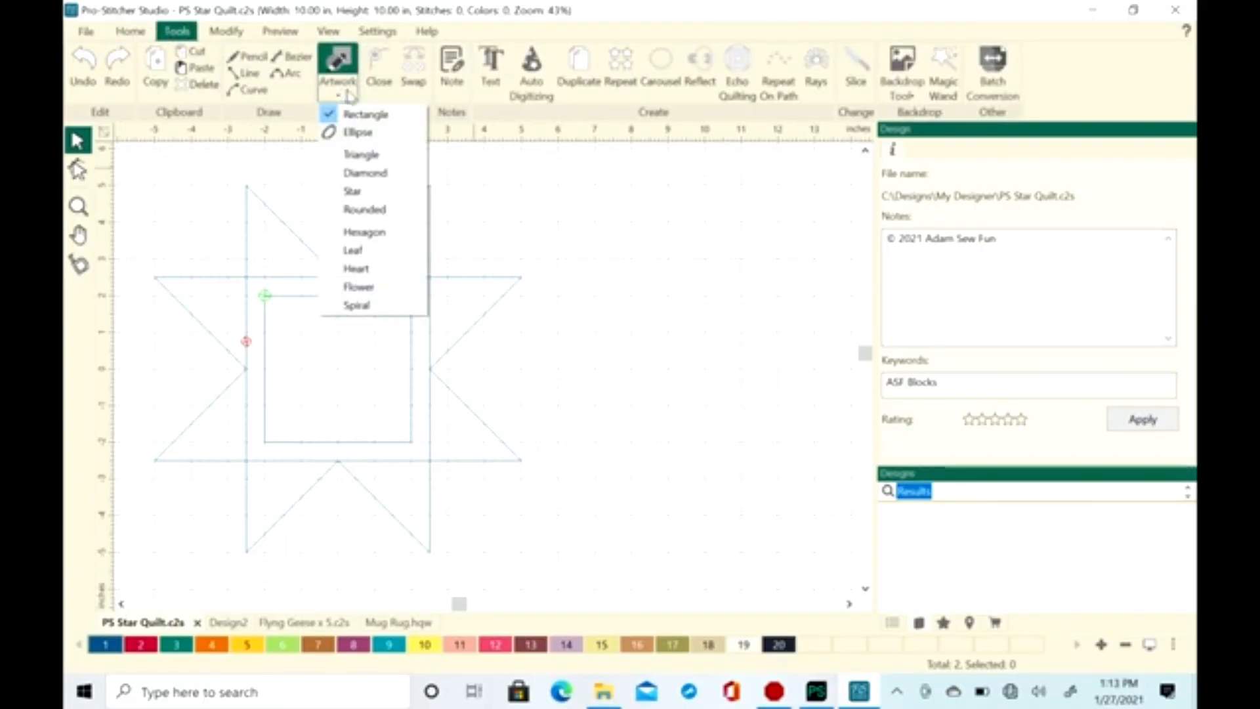
click(369, 115)
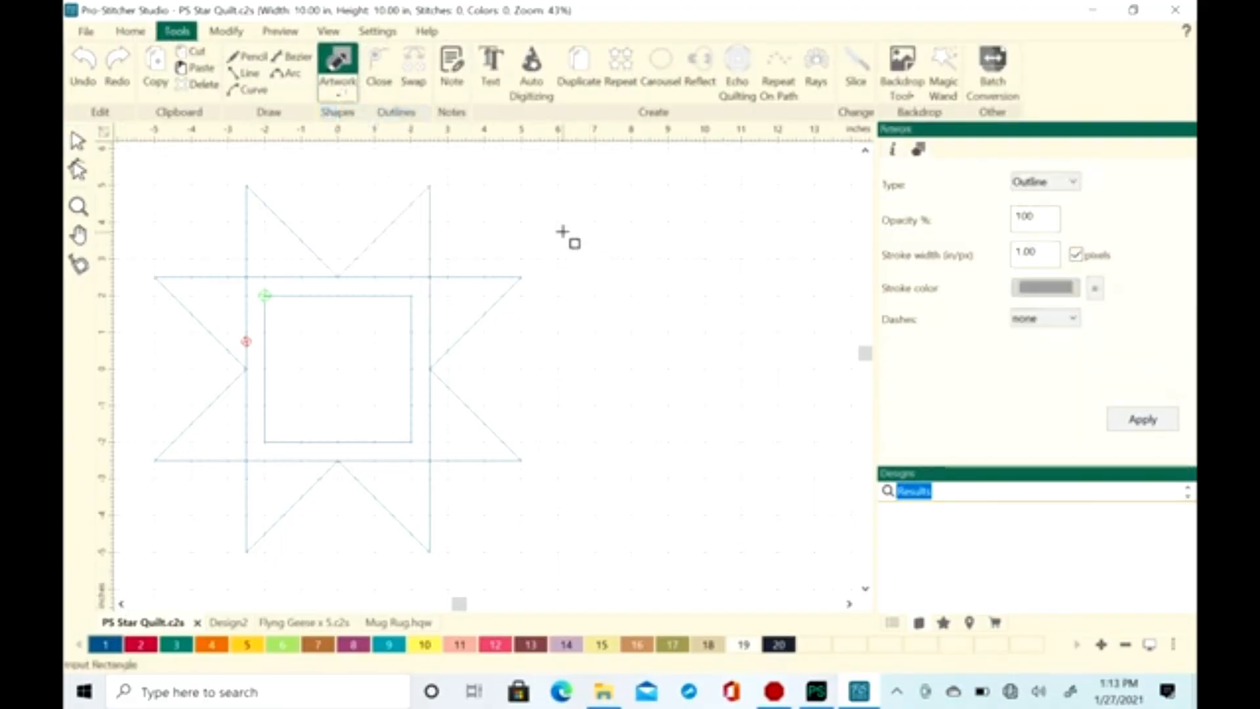
drag(558, 222, 650, 286)
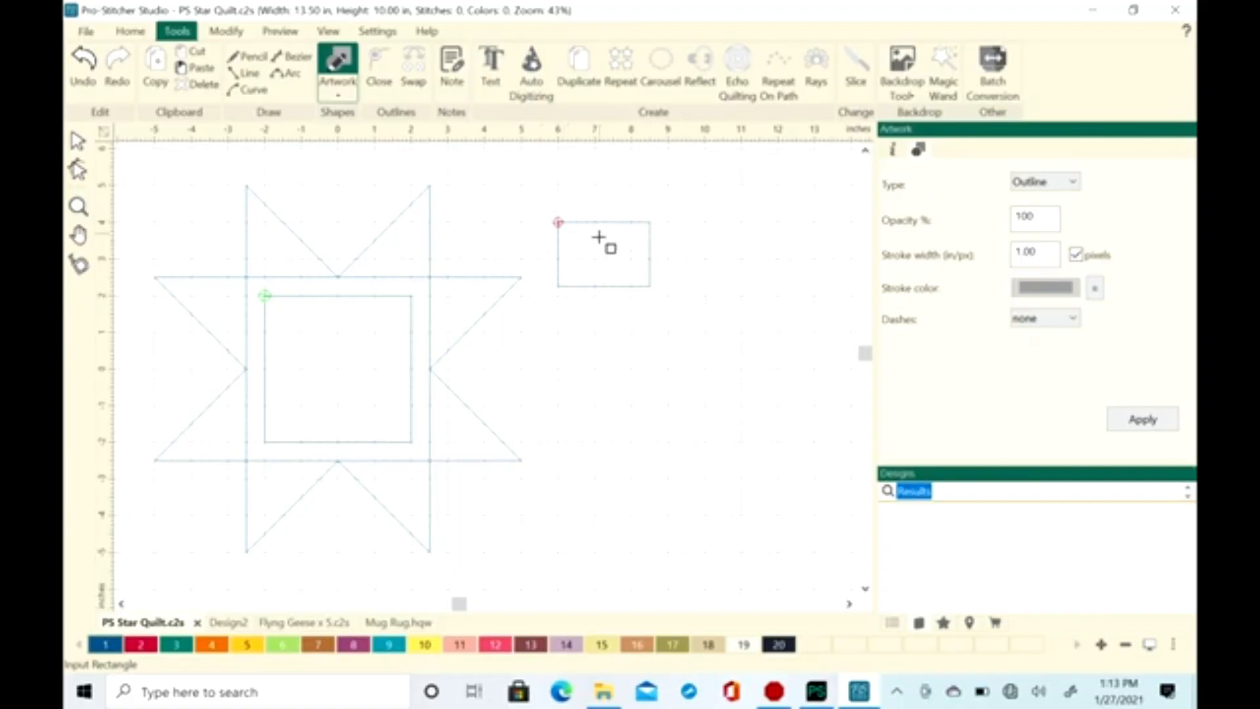
Resize the new rectangle to 10 in wide, turn off its aspect ratio lock, and make it 10 in tall
click(77, 141)
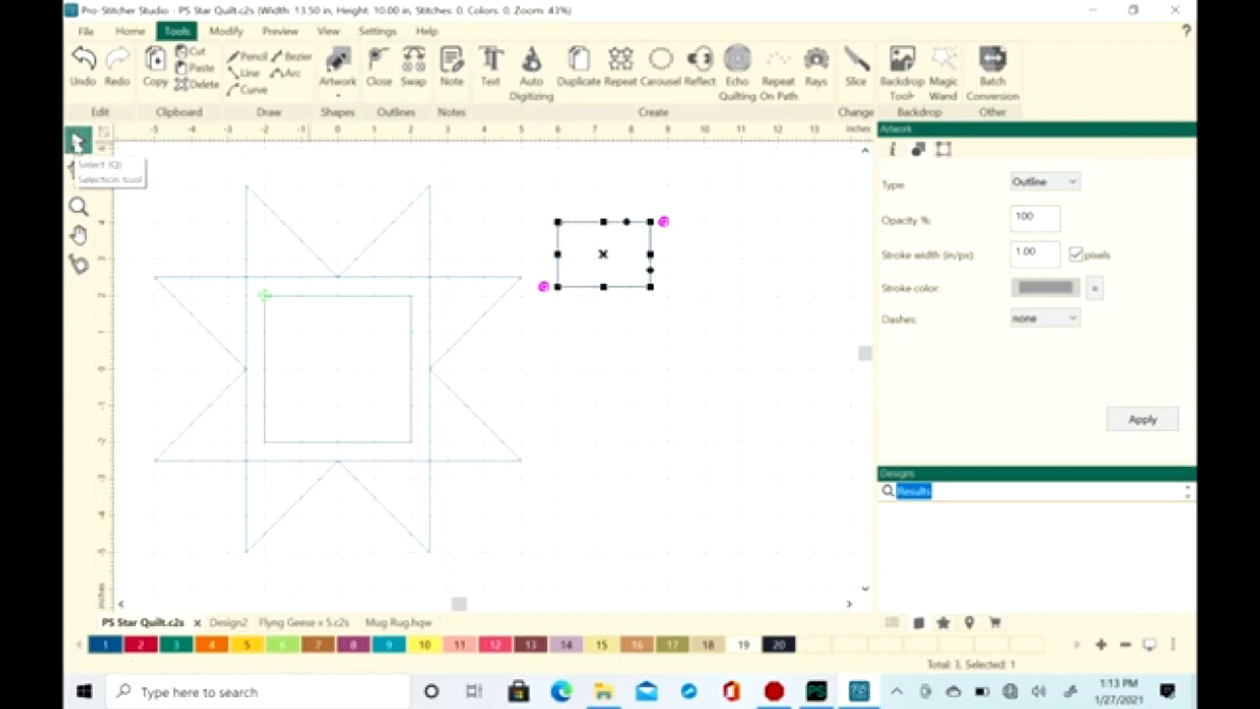
click(945, 150)
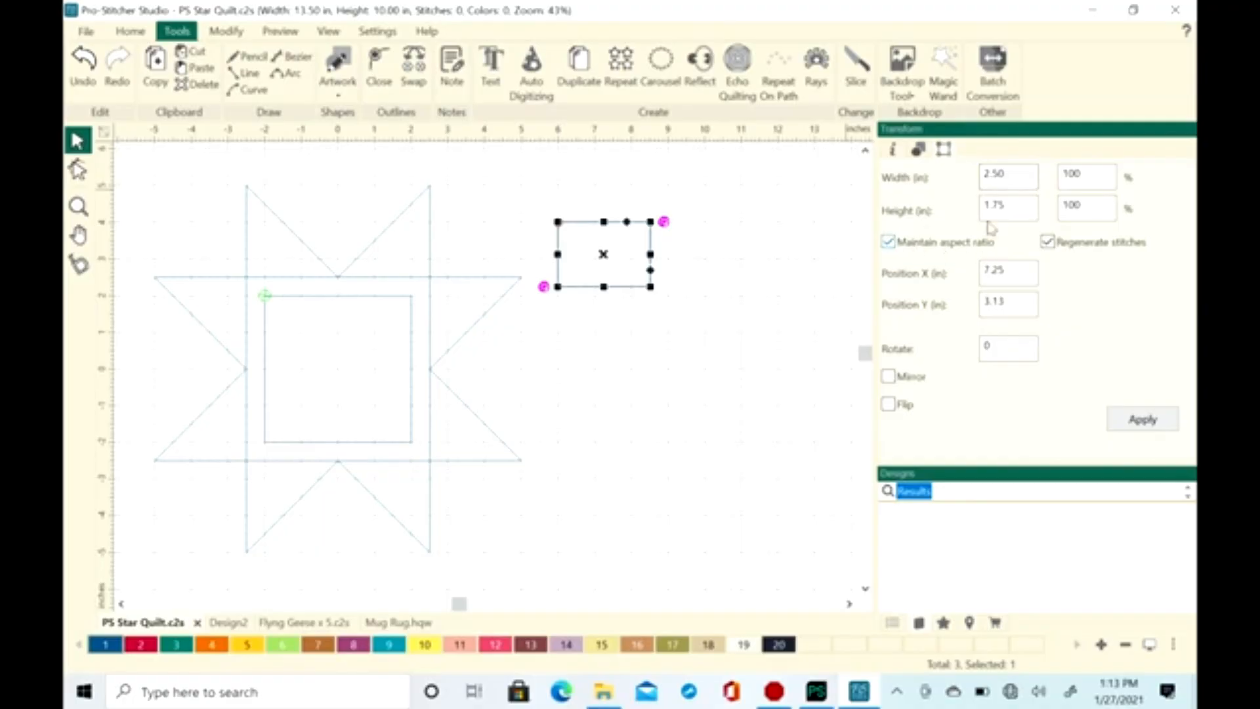
double_click(1017, 173)
text(10)
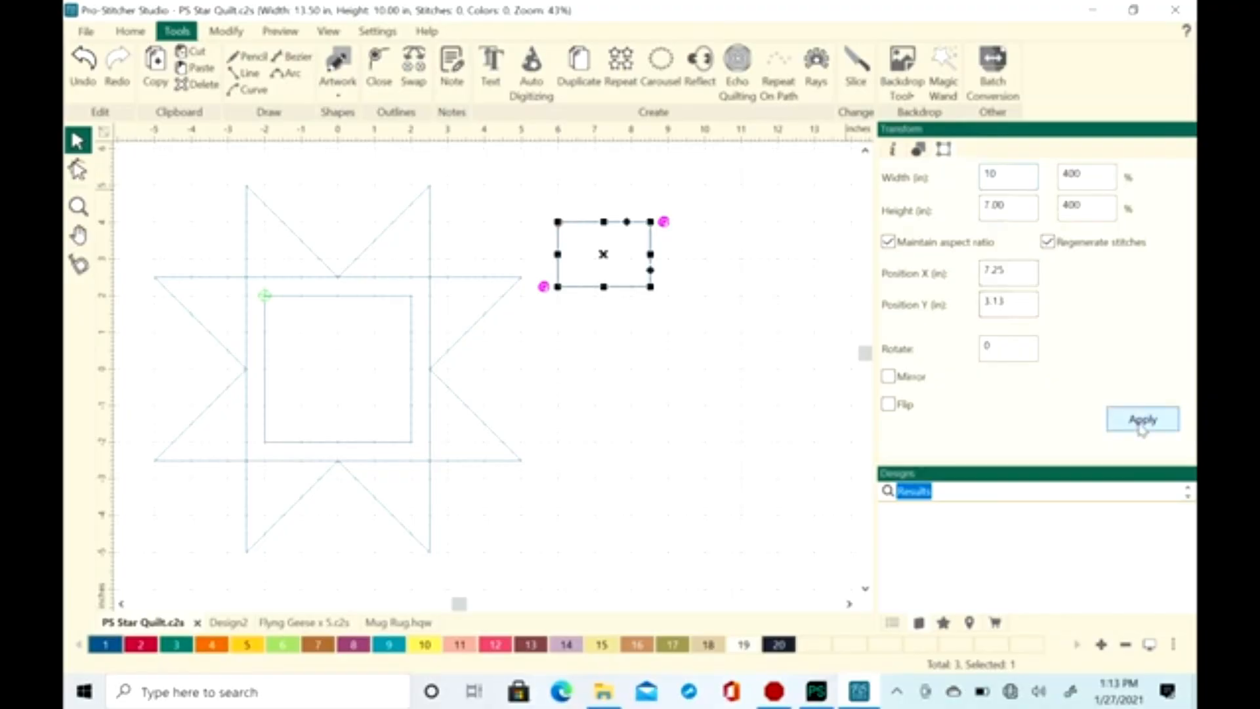
click(1142, 420)
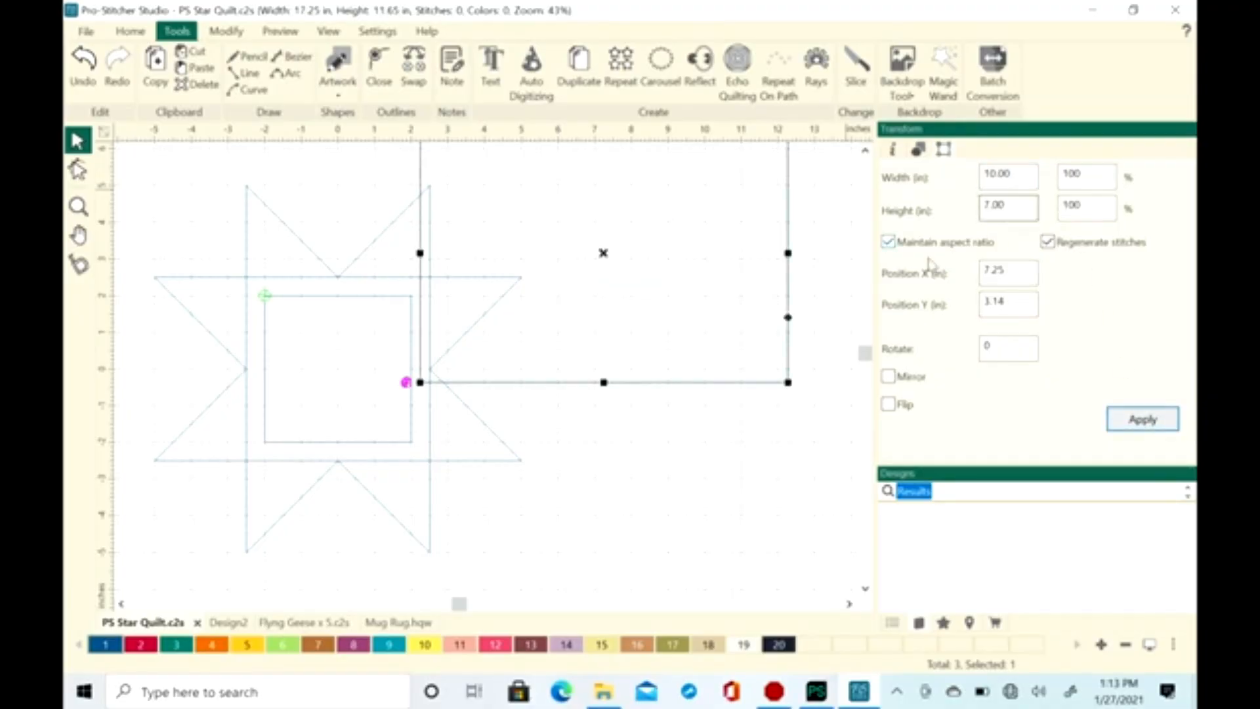
click(889, 243)
double_click(1022, 199)
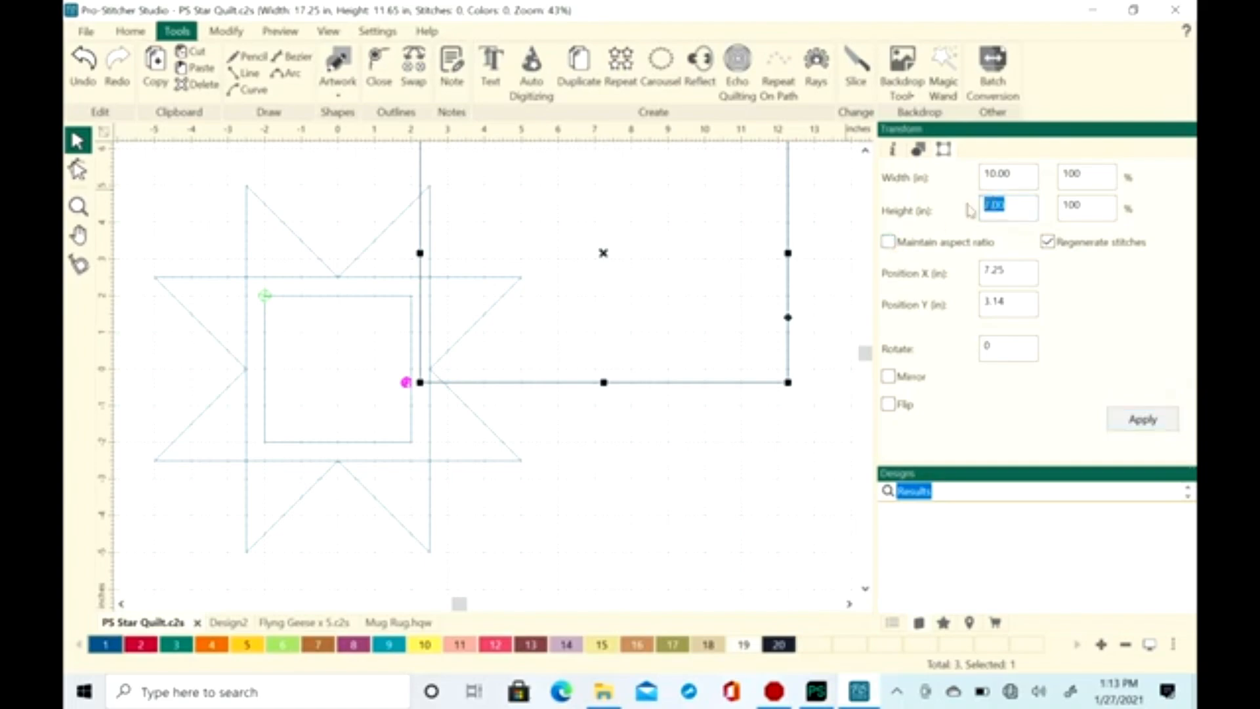
text(10)
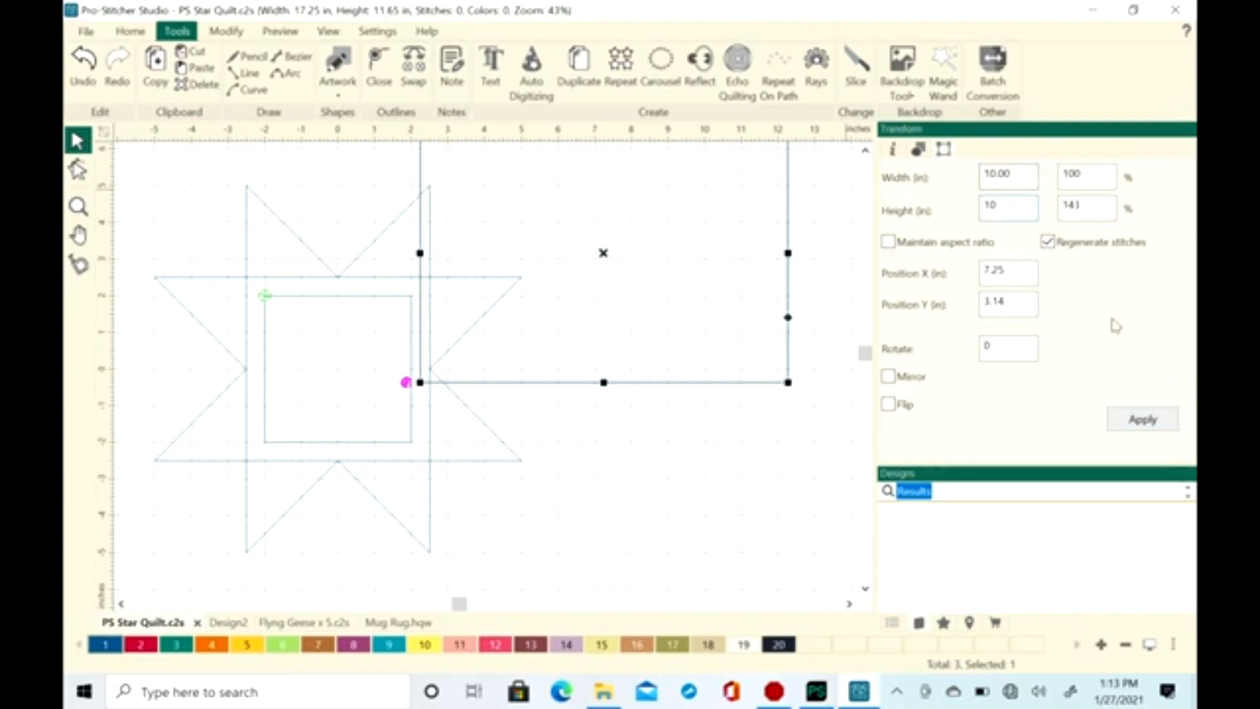
click(1144, 420)
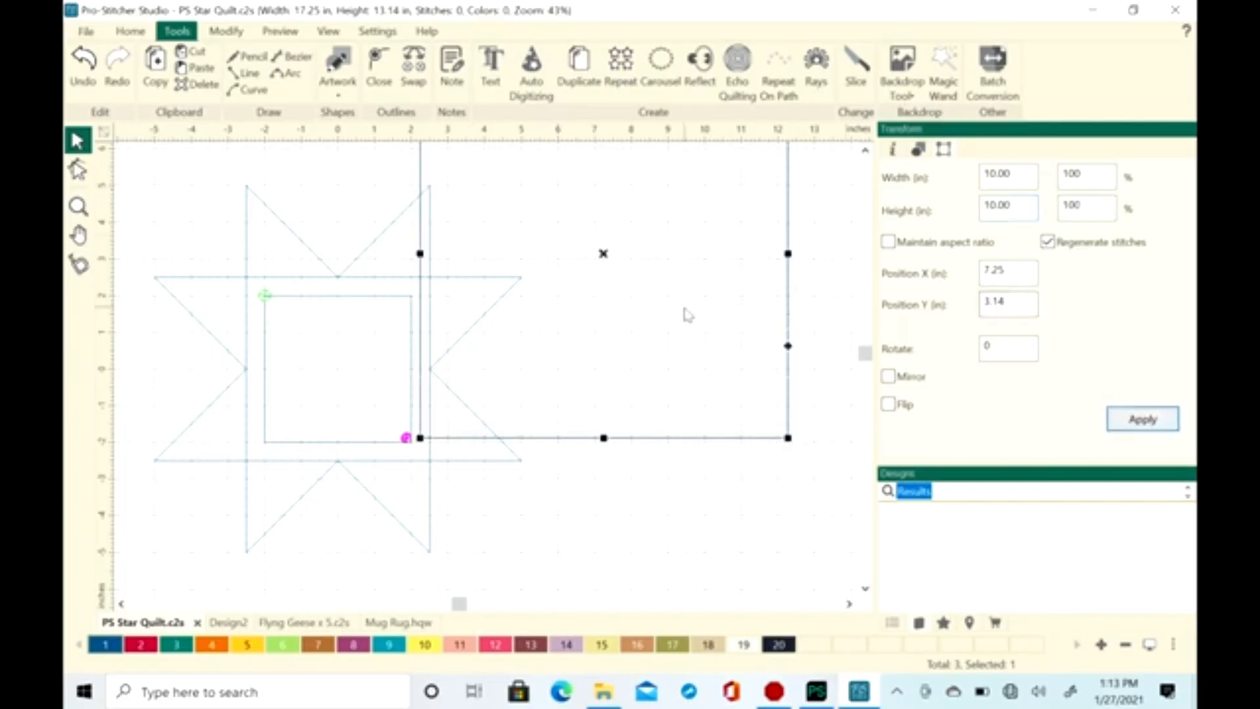
Move the 10 in square to X 10, Y 0 so it adjoins the star block, and keep it selected
mouse_move(603, 254)
mouse_down()
mouse_move(677, 364)
mouse_move(706, 374)
mouse_up()
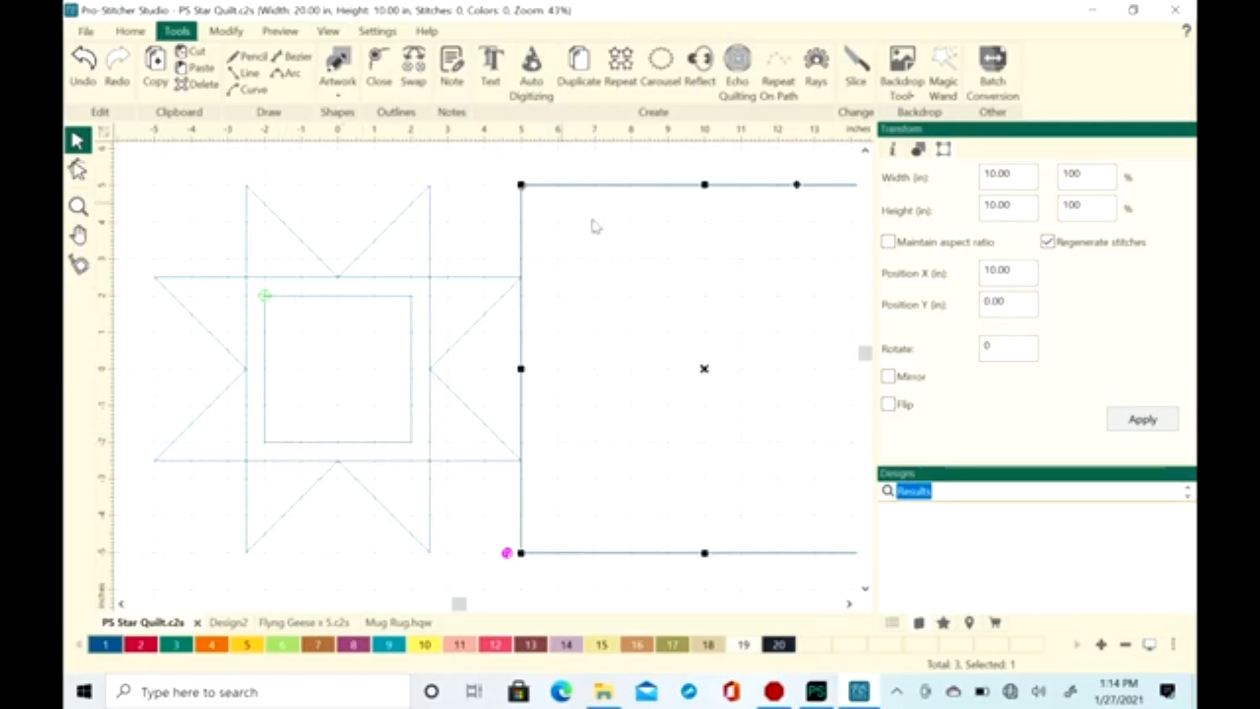
click(594, 227)
click(630, 185)
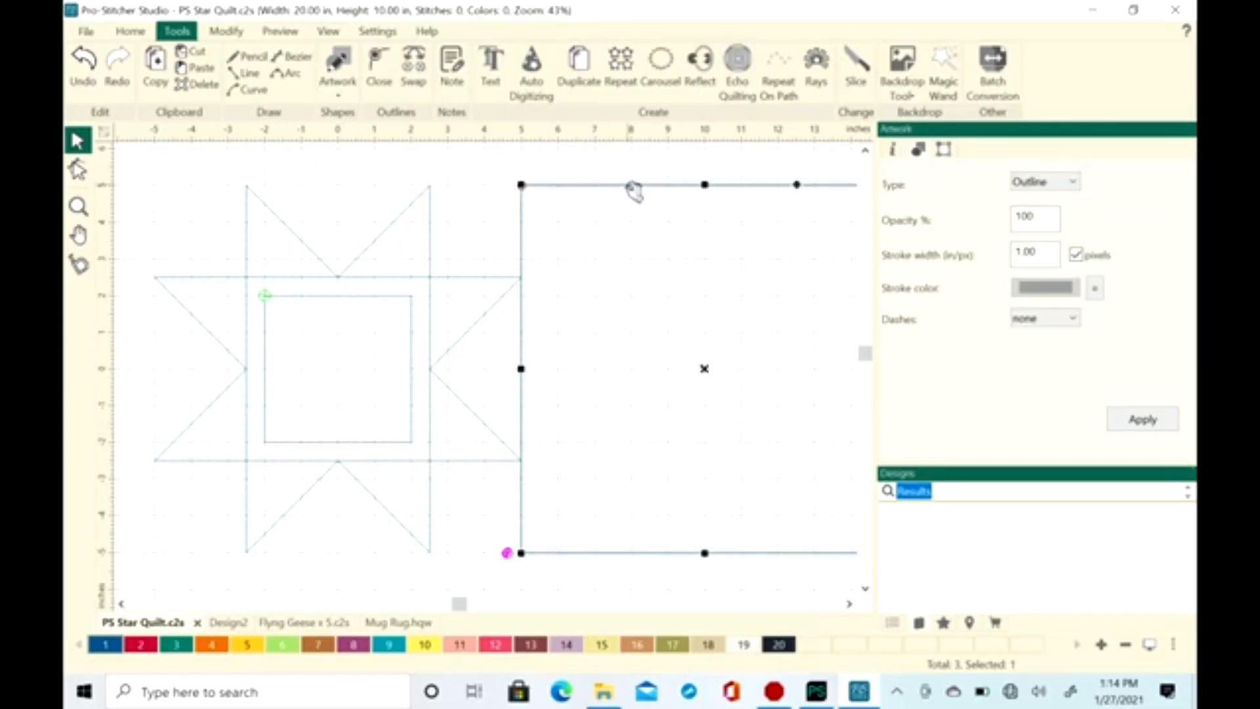
Copy the 10 in square, paste it in place, and select the copy, artwork 4, in the sequence
click(137, 35)
click(184, 33)
click(156, 66)
click(195, 68)
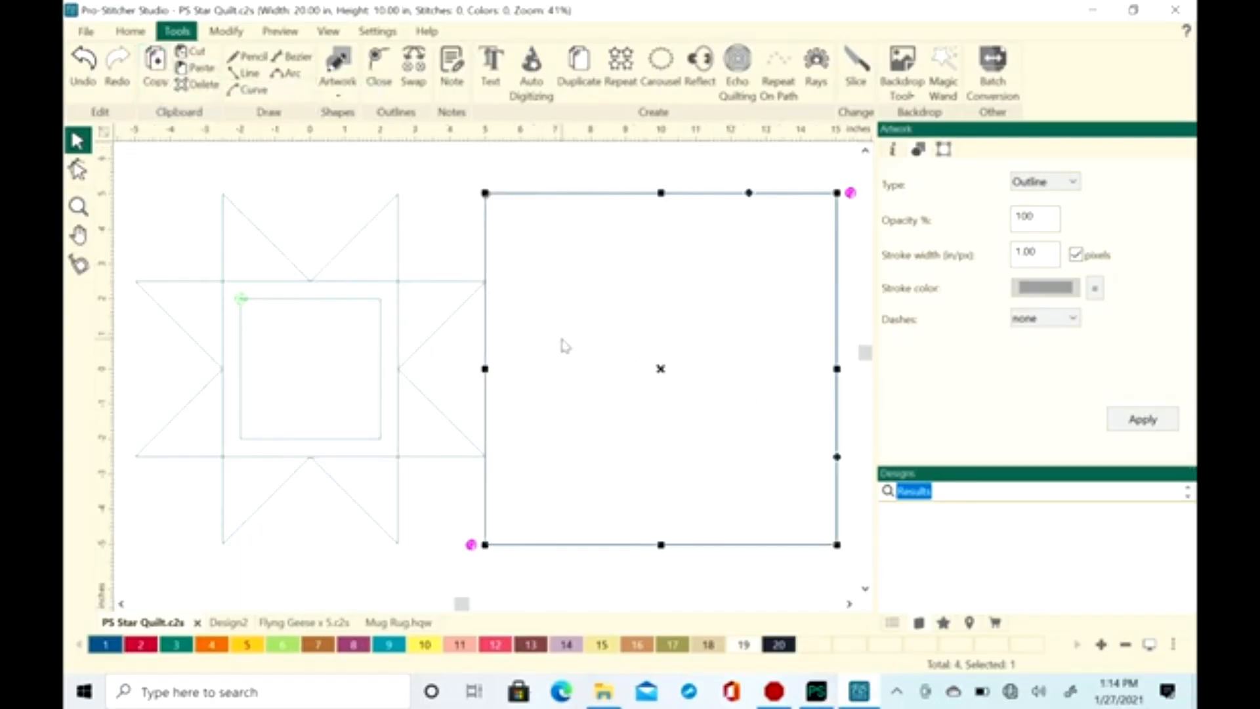
click(893, 624)
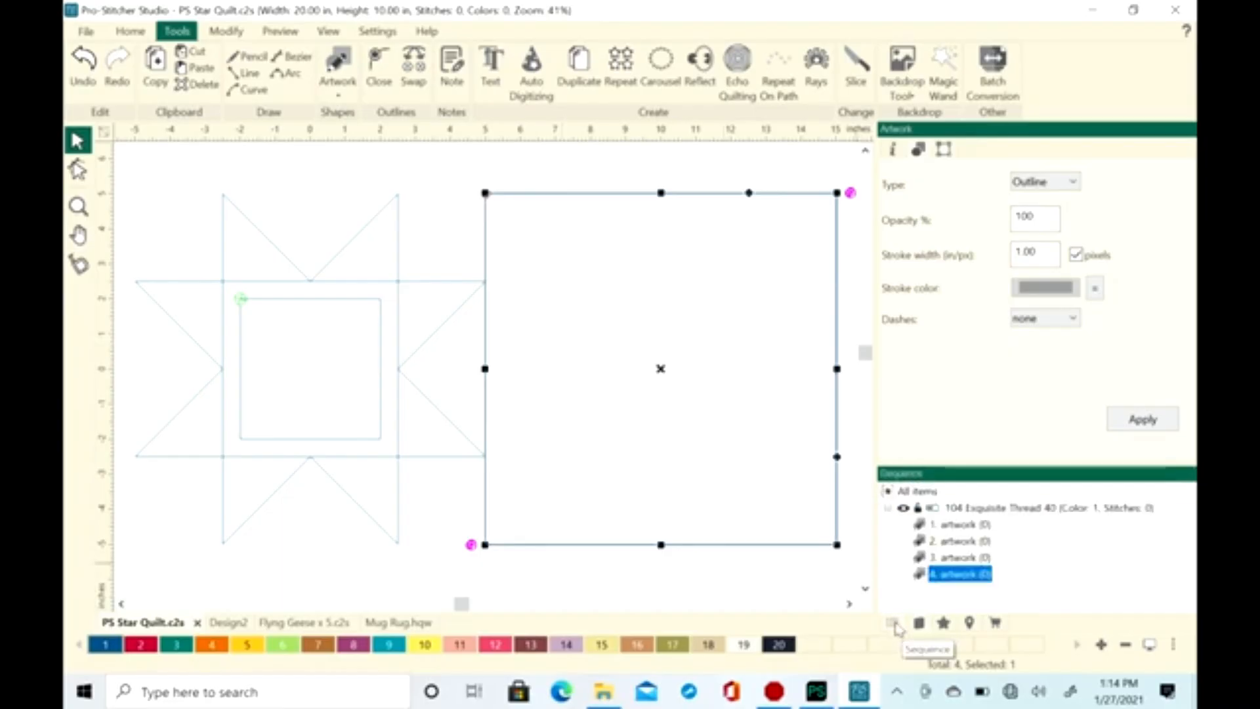
click(966, 558)
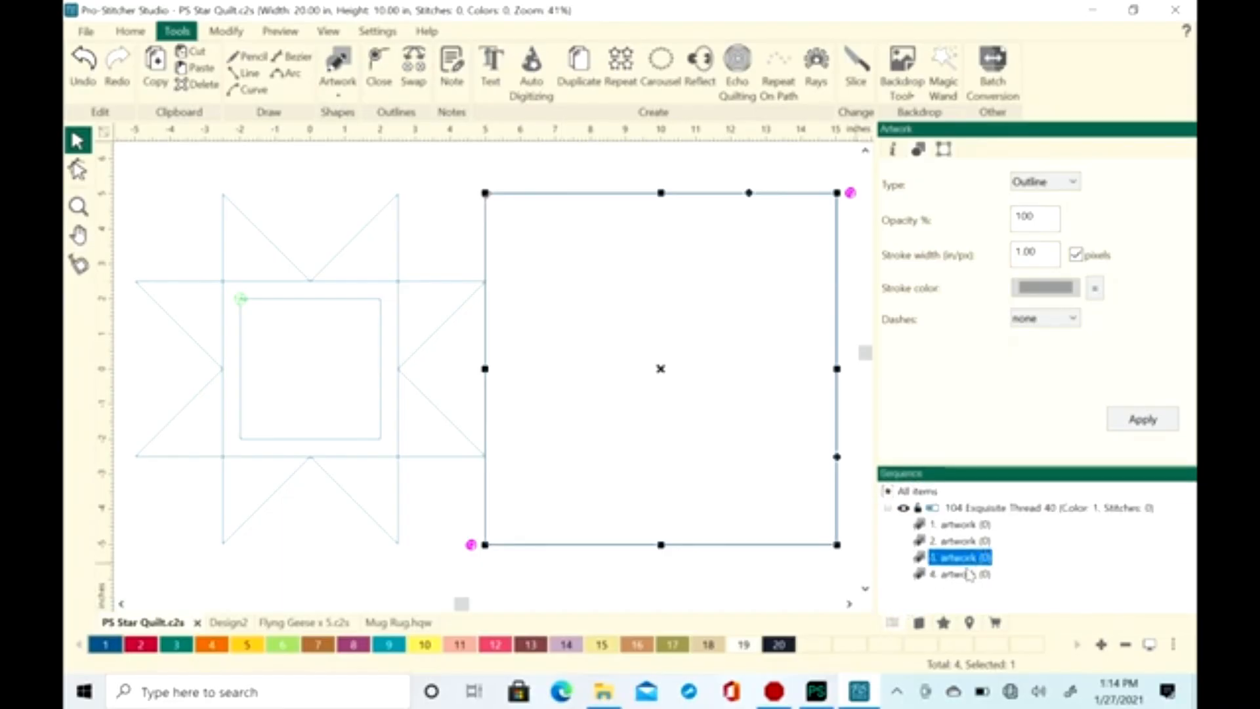
click(968, 575)
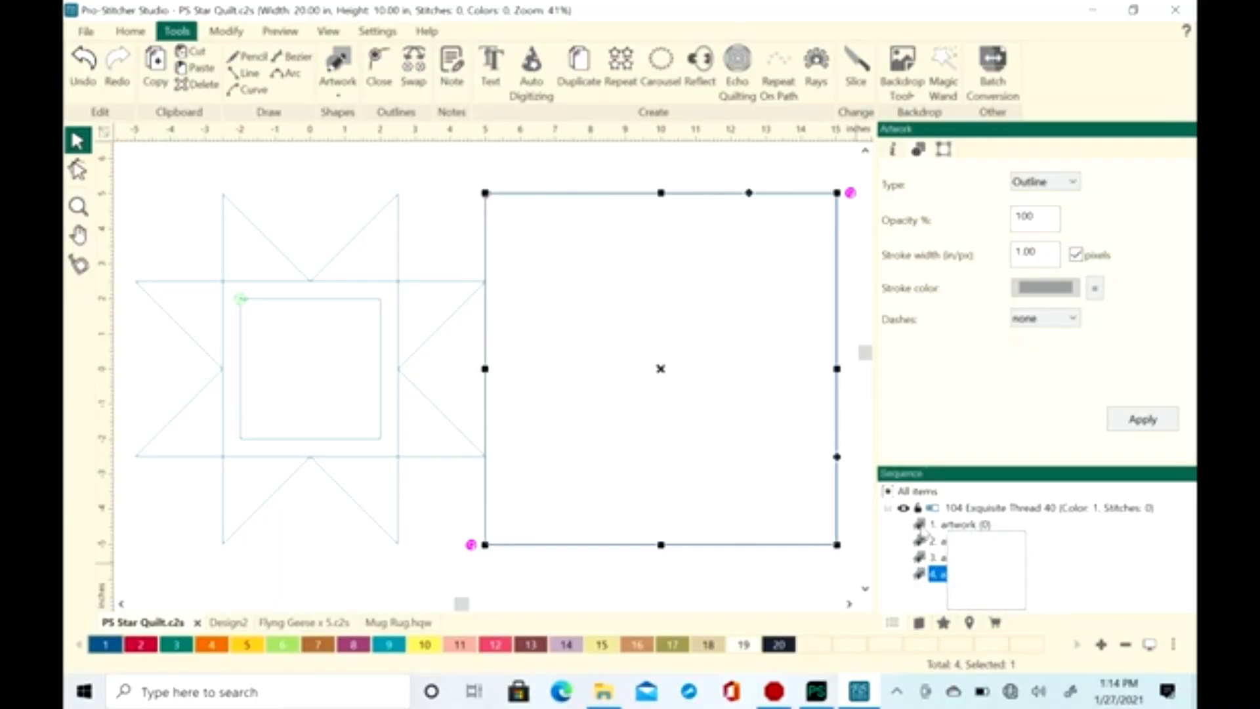
Resize the copied square to 4 in by 4 in with its aspect ratio maintained, and deselect it
click(943, 151)
click(890, 242)
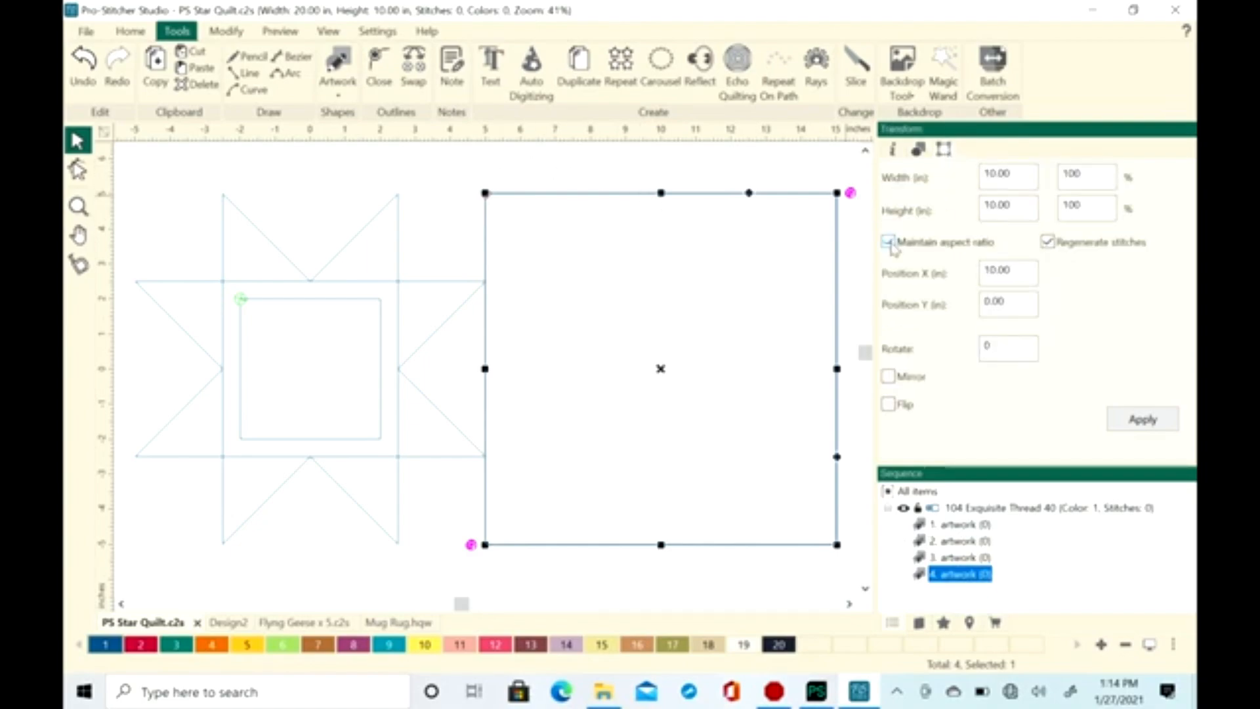
drag(1018, 172, 953, 180)
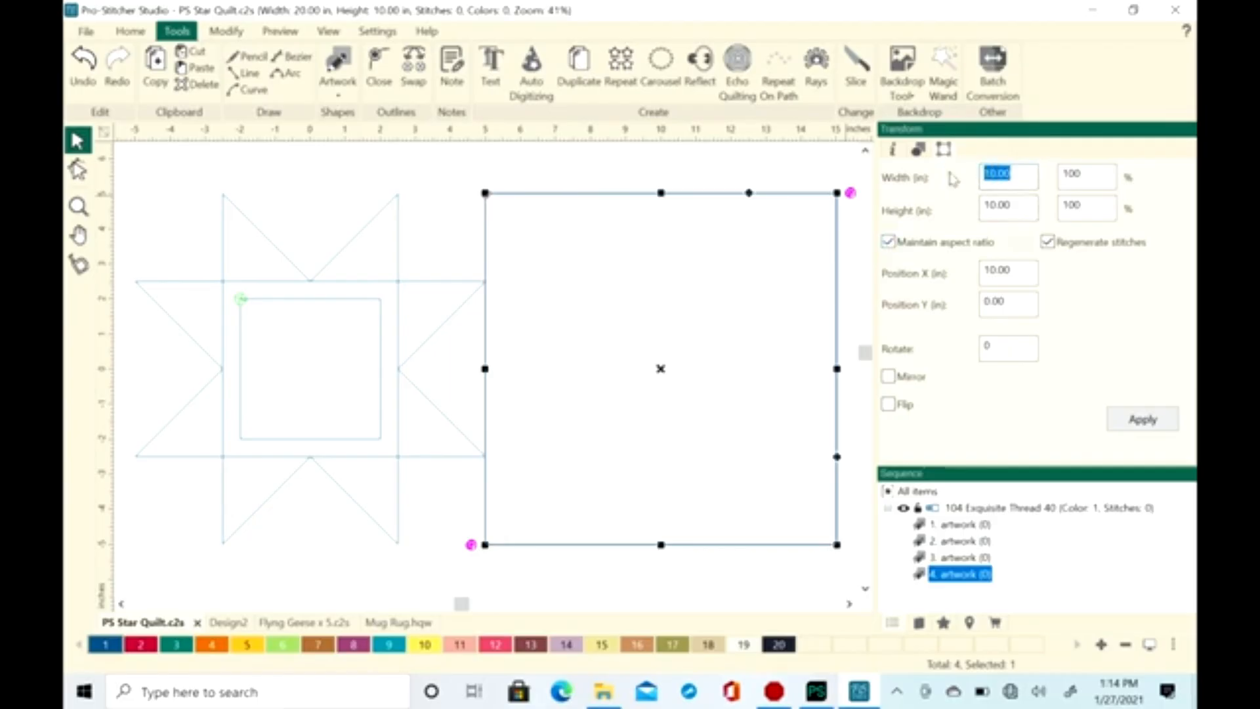
text(4)
key(Tab)
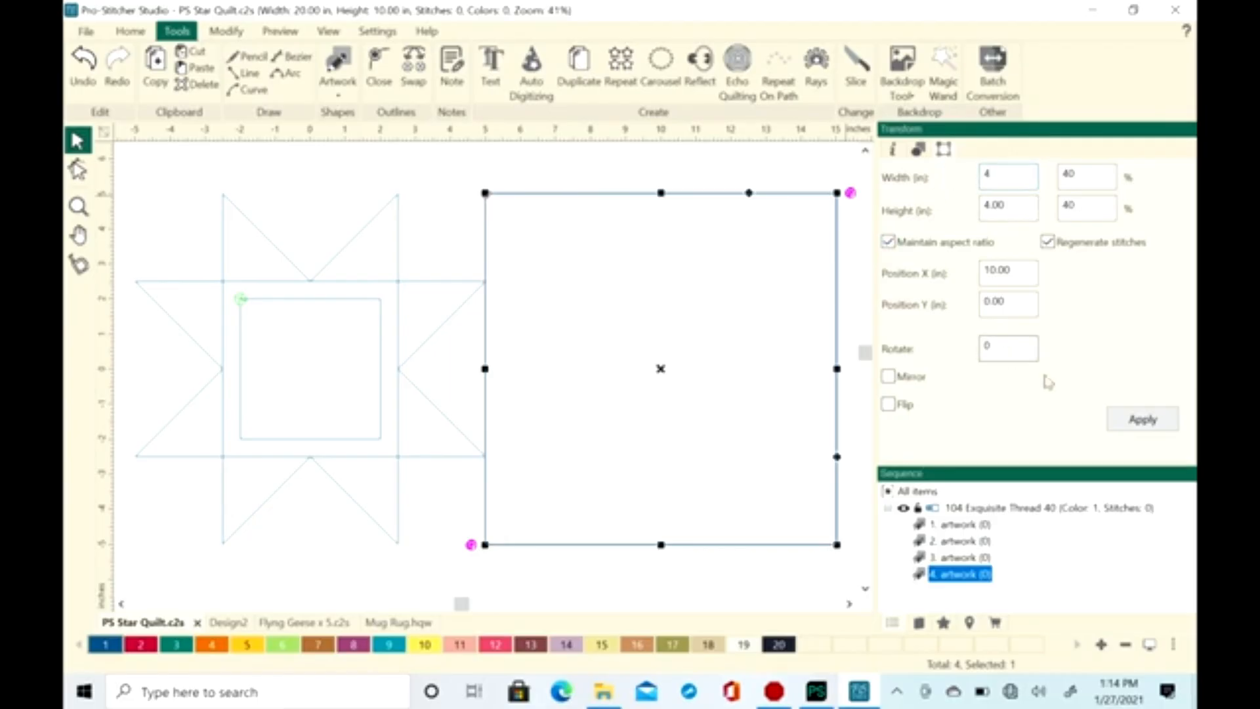
click(1130, 421)
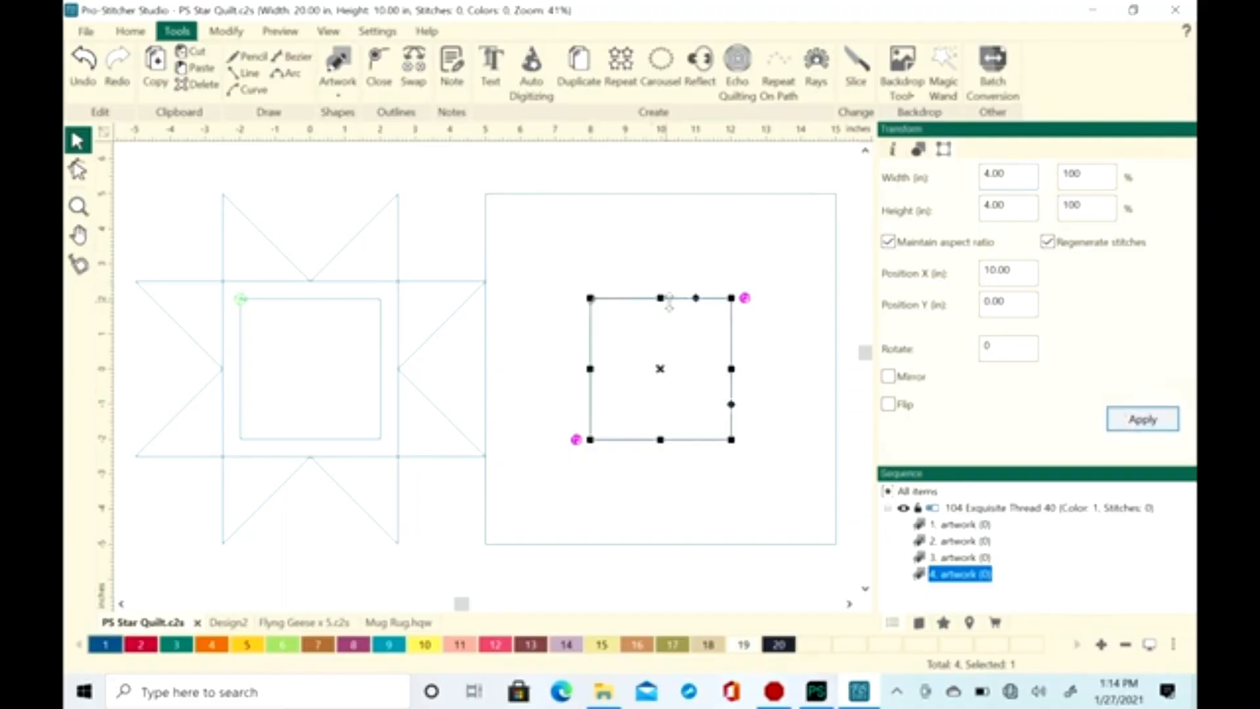
click(771, 325)
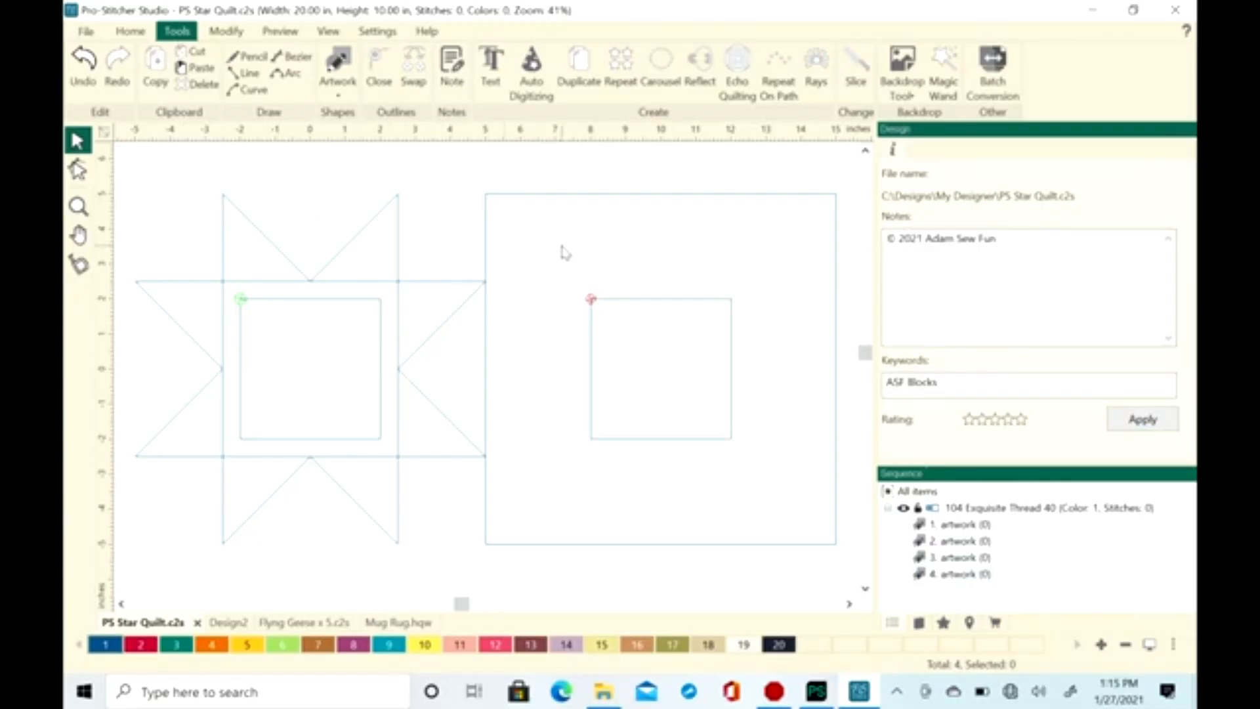
With the Line tool, start a star outline at (5, 2.5), through (7.5, 2.5), (7.5, 5), (10, 2.5), (12.5, 5) and (12.5, 2.5) to (15, 2.5)
scroll(565, 253, up, 1)
click(849, 604)
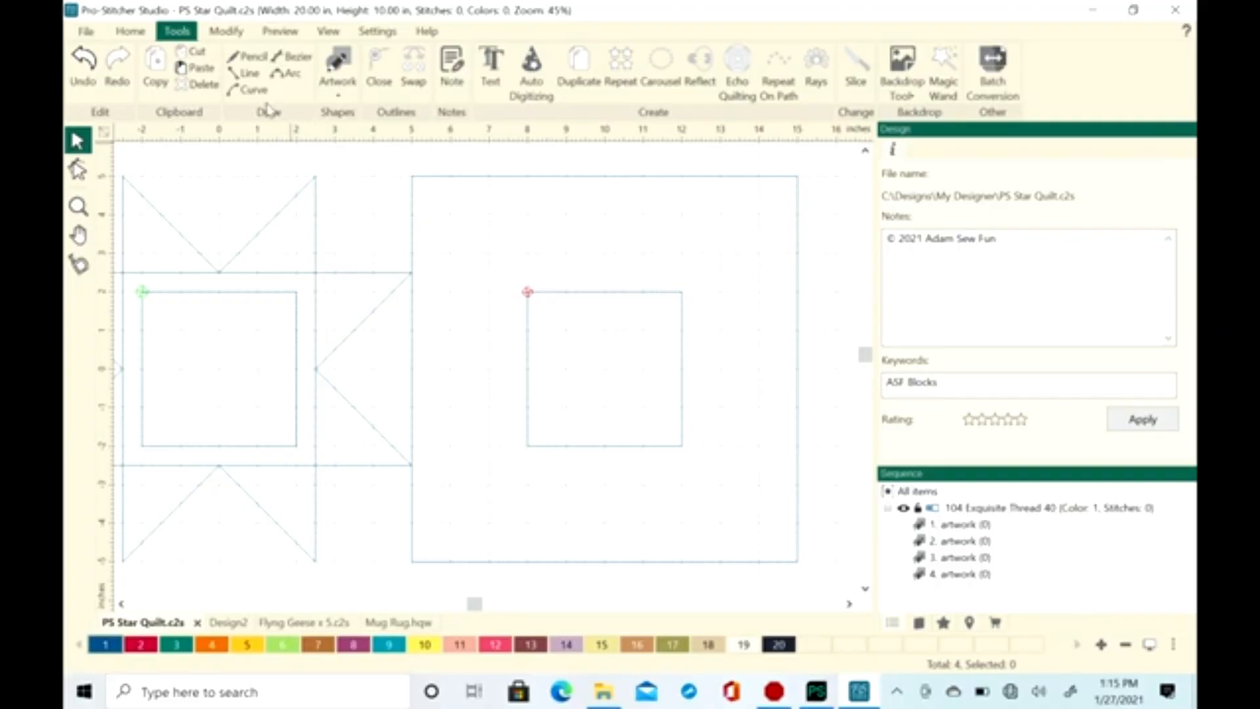
click(247, 74)
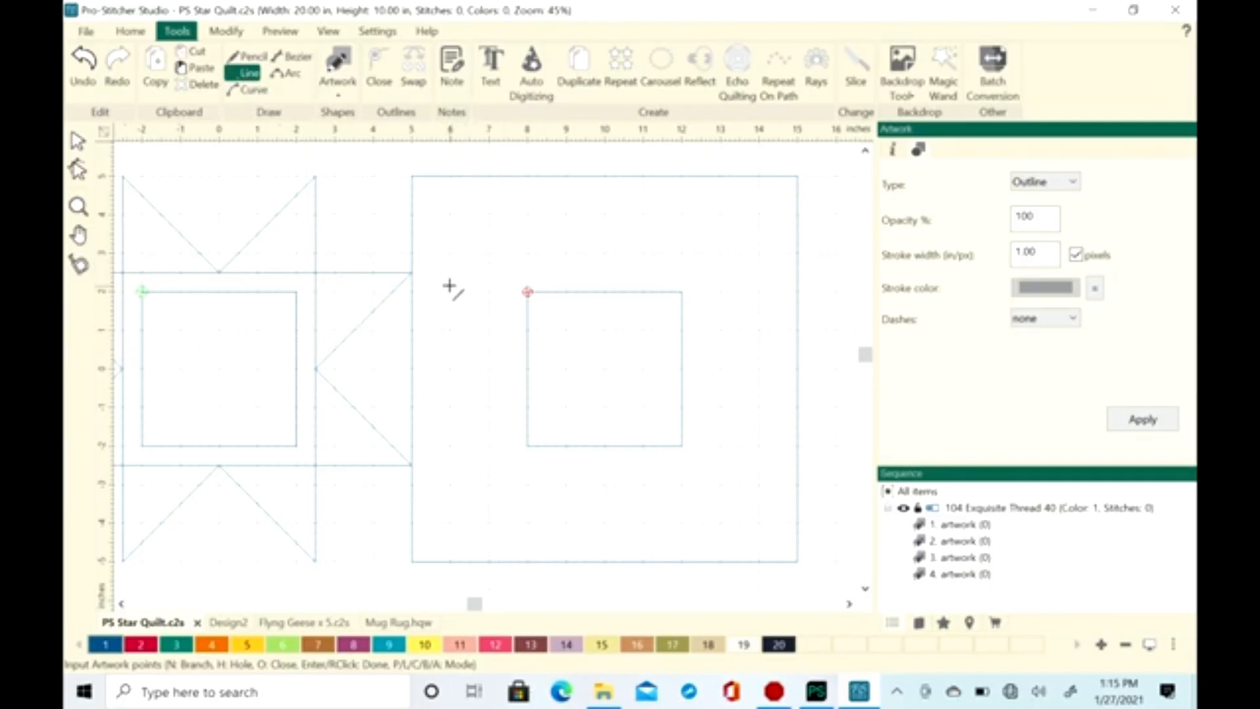
click(413, 272)
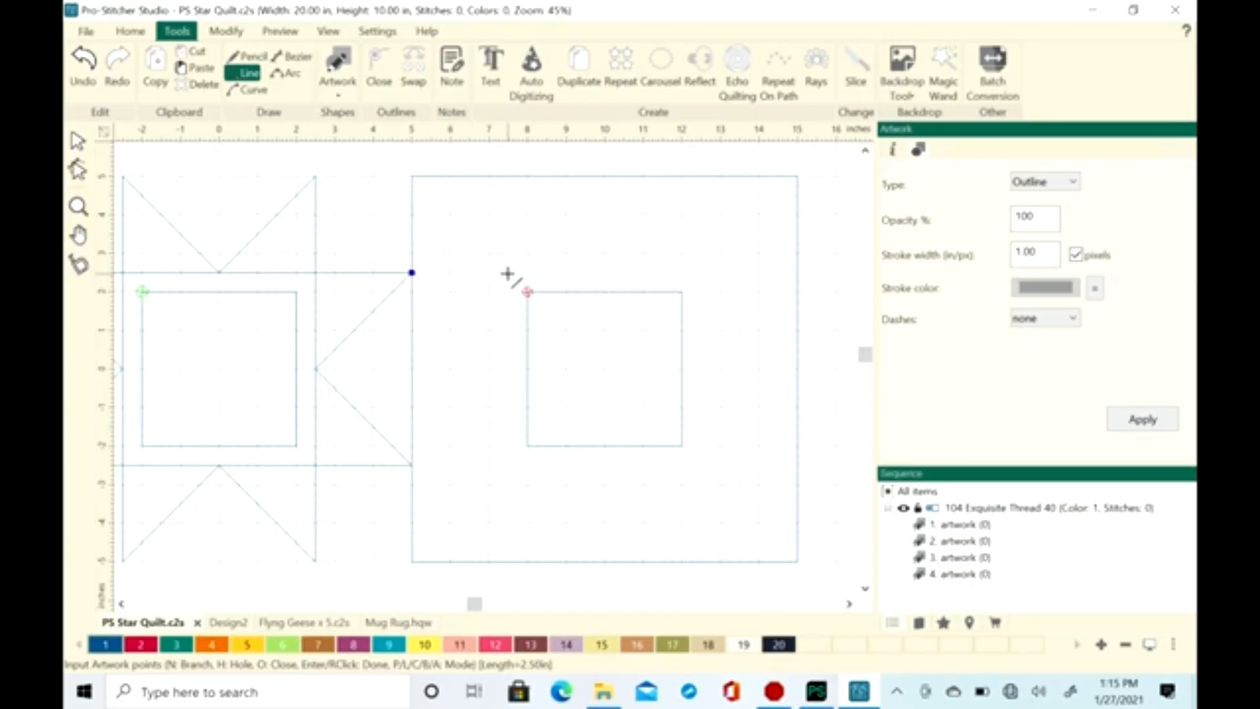
click(508, 176)
click(603, 271)
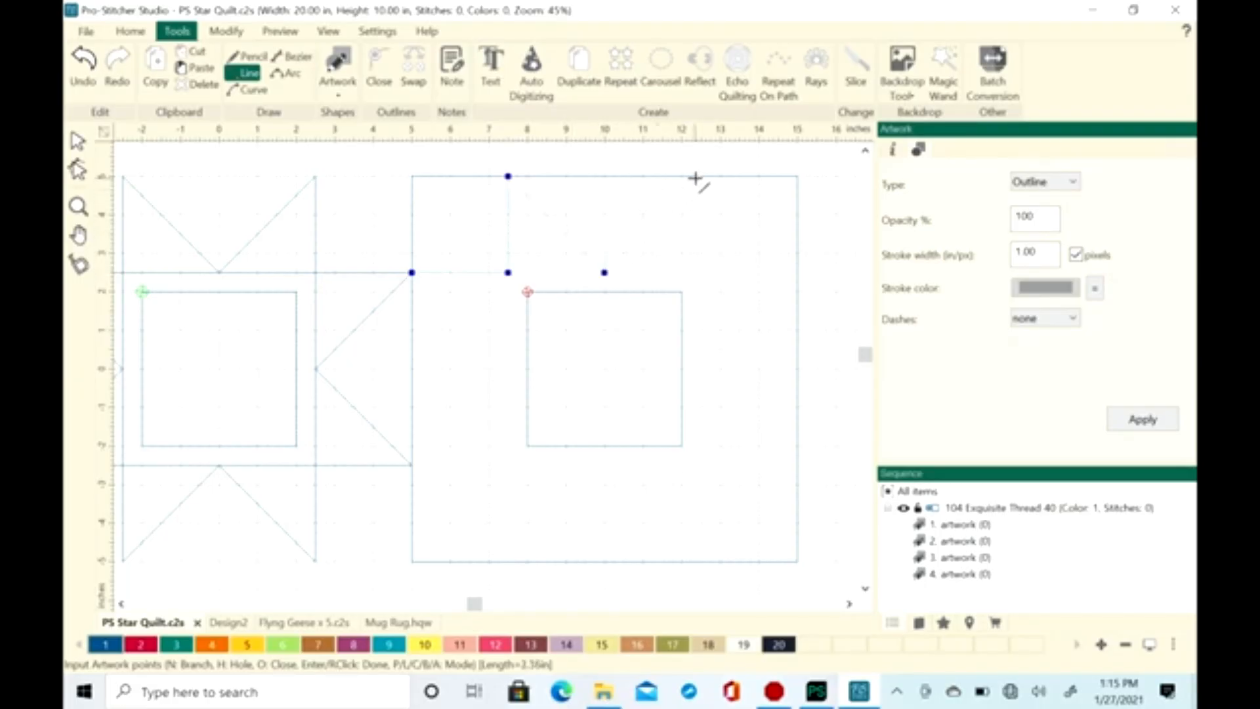
click(700, 272)
click(816, 273)
click(796, 272)
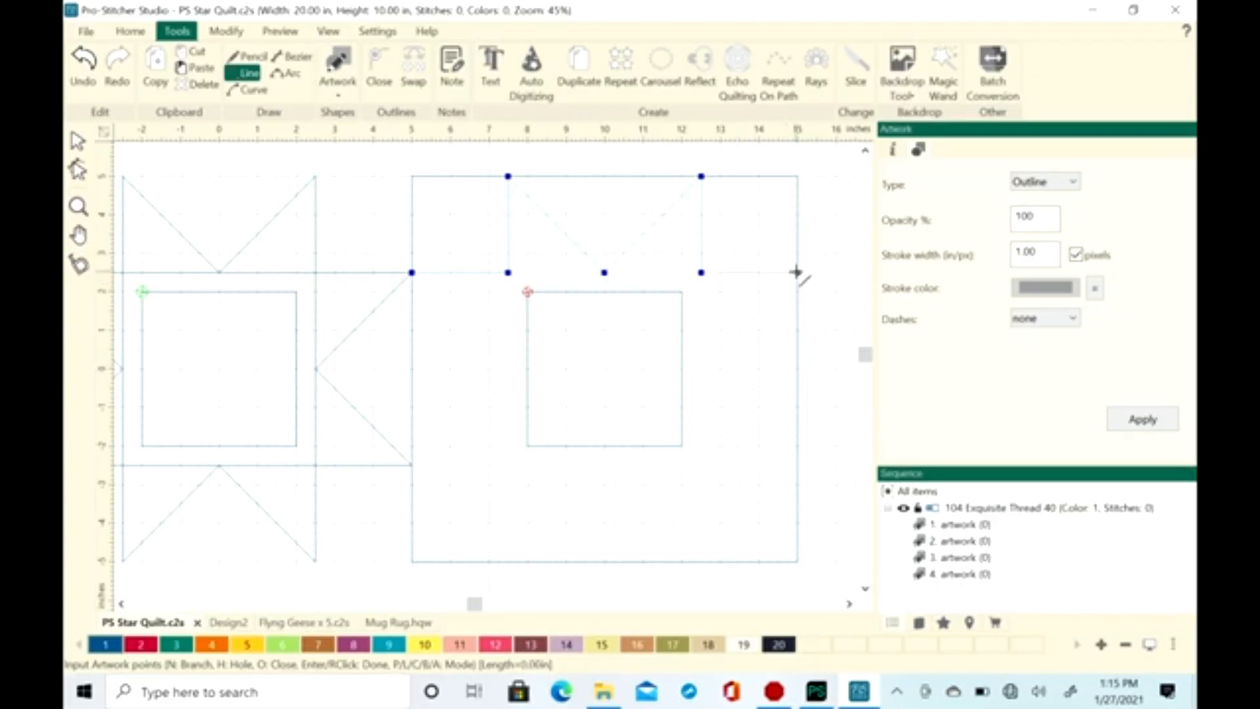
Continue the star outline through (12.5, 0), (15, -2.5) and (12.5, -2.5) to (12.5, -5), removing any misplaced point
click(702, 369)
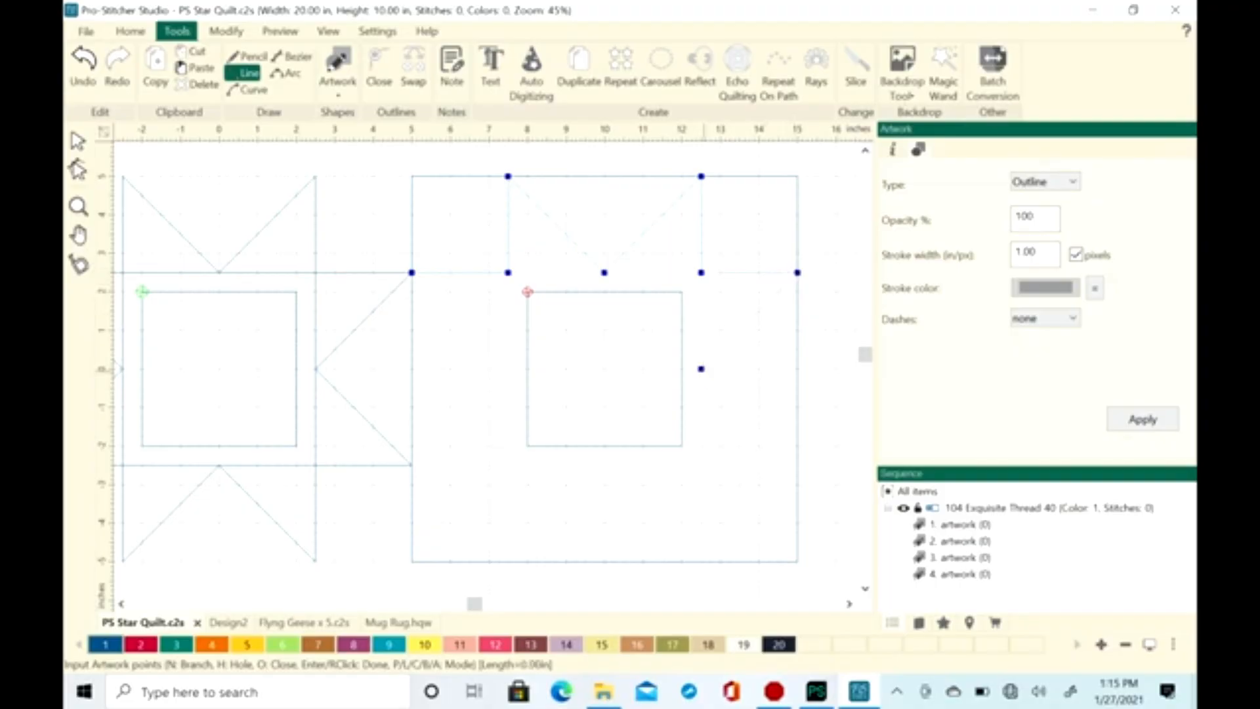
click(797, 447)
key(BackSpace)
click(795, 464)
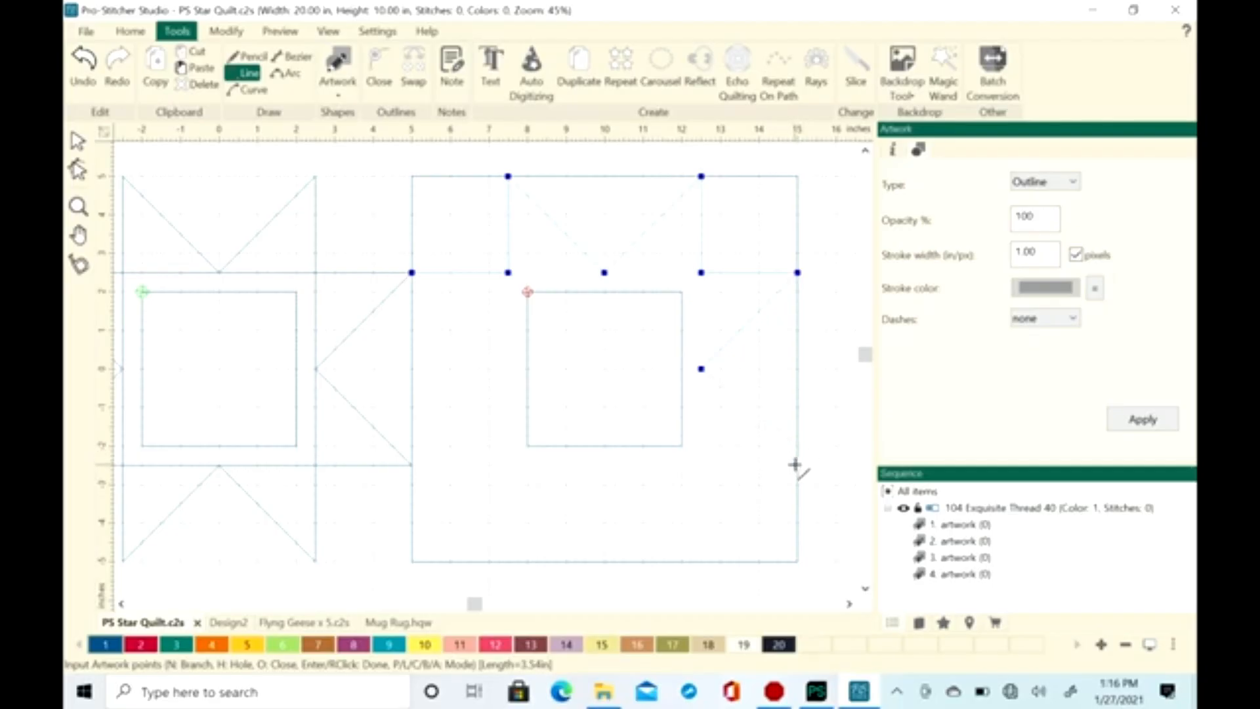
click(700, 466)
click(701, 561)
Continue the star outline through (10, -2.5), (7.5, -5), (7.5, -2.5), (5, -2.5) and (7.5, 0), back to its start at (5, 2.5)
click(603, 468)
click(508, 562)
click(508, 465)
click(413, 466)
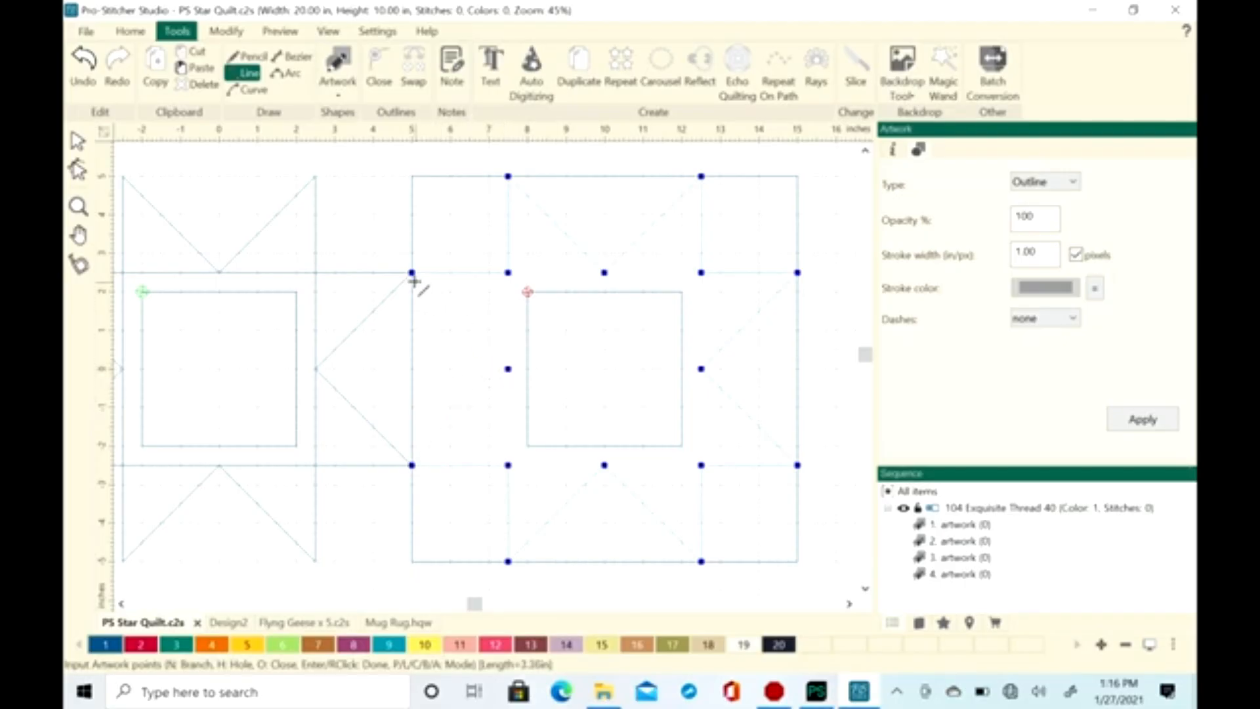
Extend the line around the star's 5 in center square from its upper-left corner back to about that corner, and finish the artwork
click(508, 274)
click(700, 272)
click(701, 465)
click(508, 465)
scroll(519, 271, up, 2)
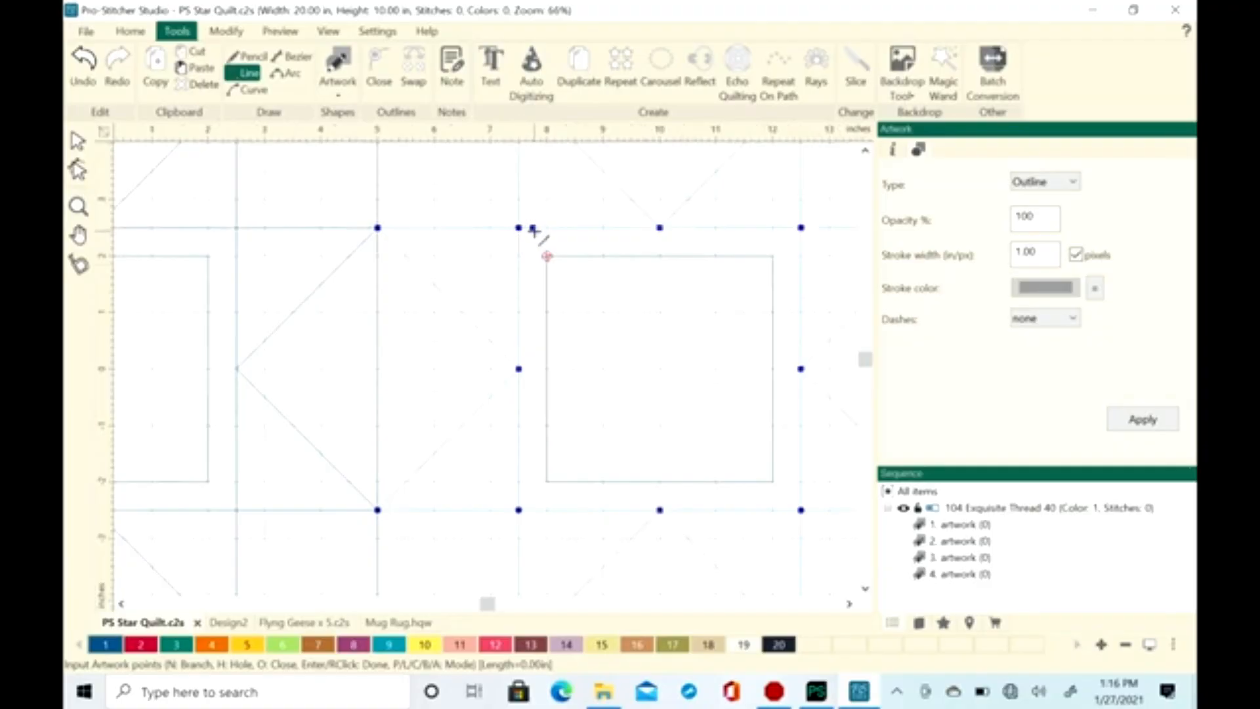
right_click(533, 228)
scroll(565, 302, down, 6)
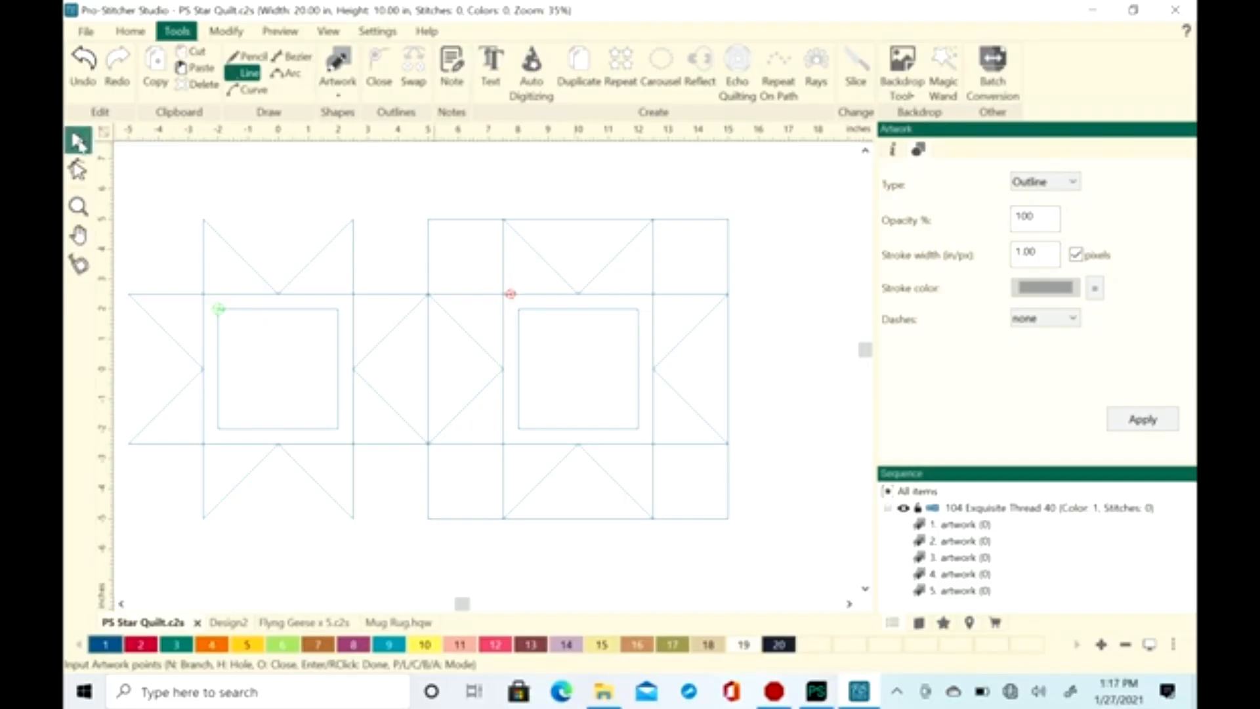
Examine the artwork items in the sequence one by one to identify which shape of the two star blocks each represents
click(78, 142)
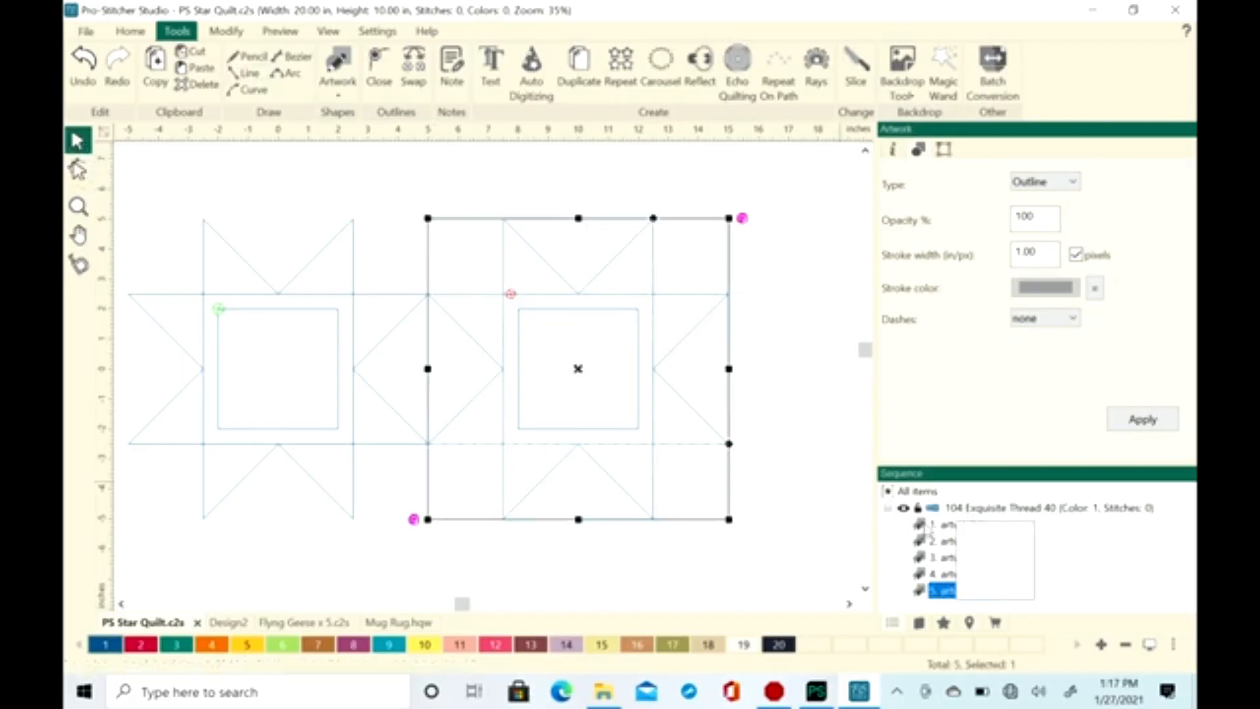
click(945, 524)
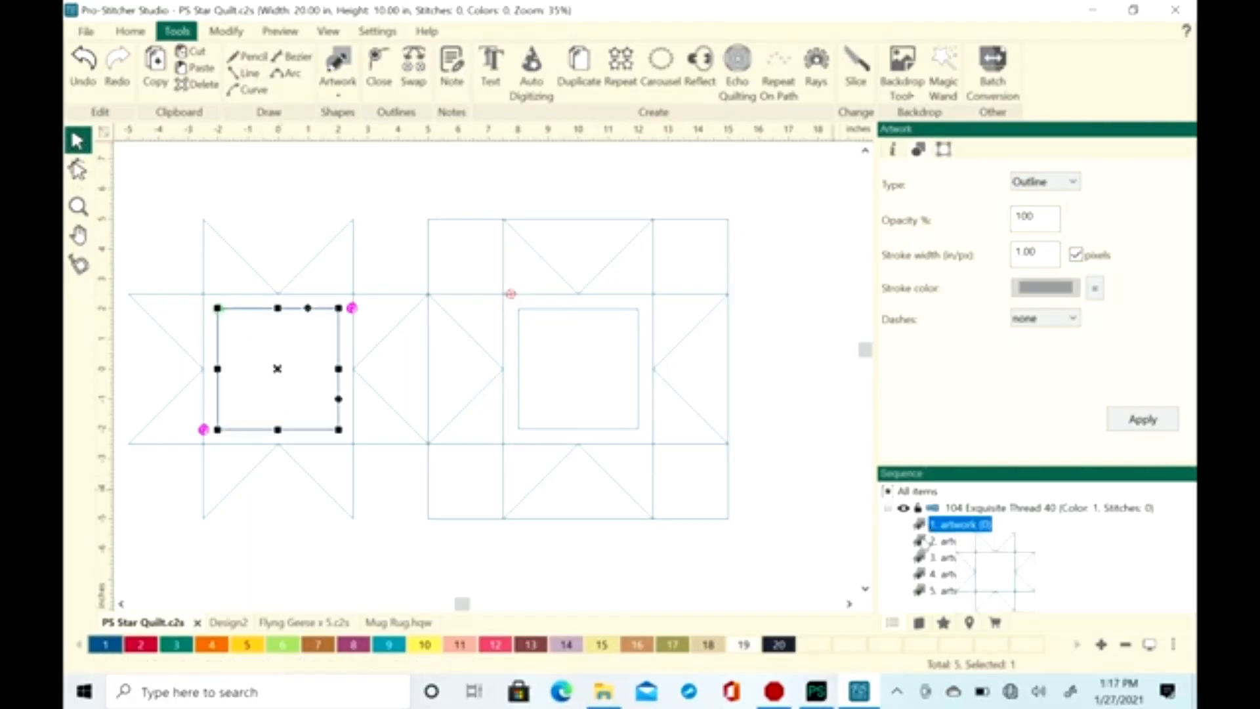
click(921, 543)
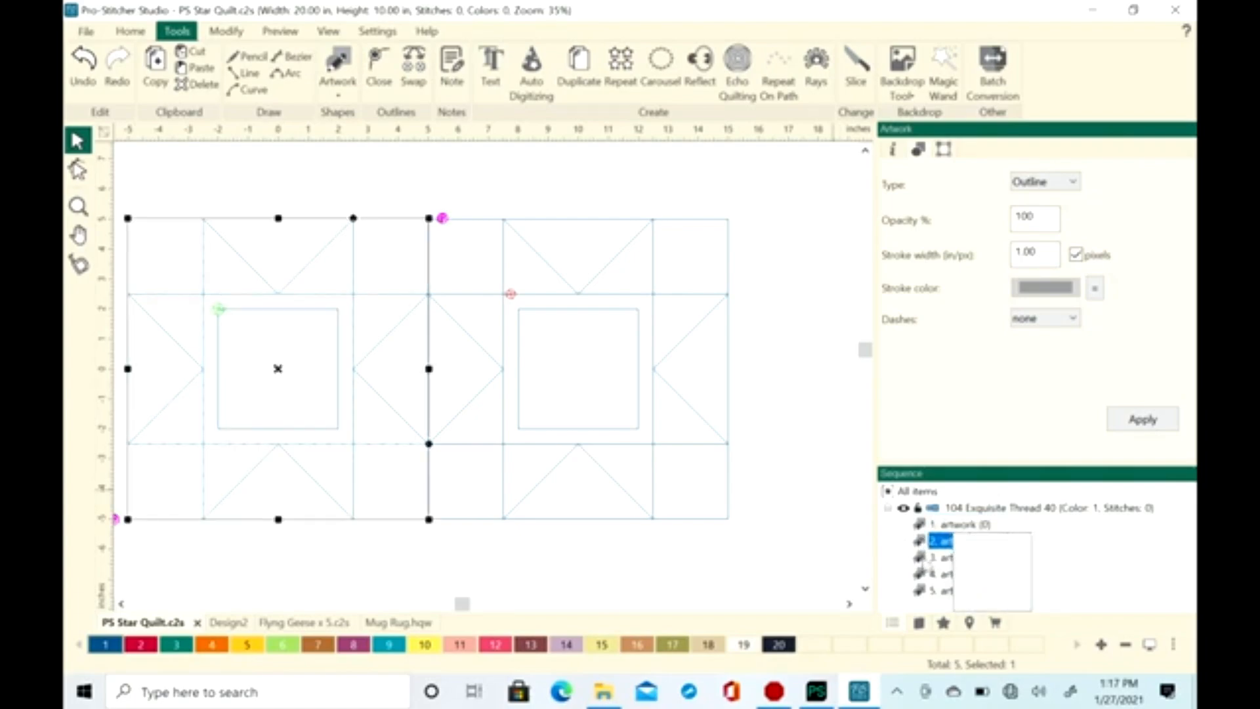
click(924, 557)
click(926, 575)
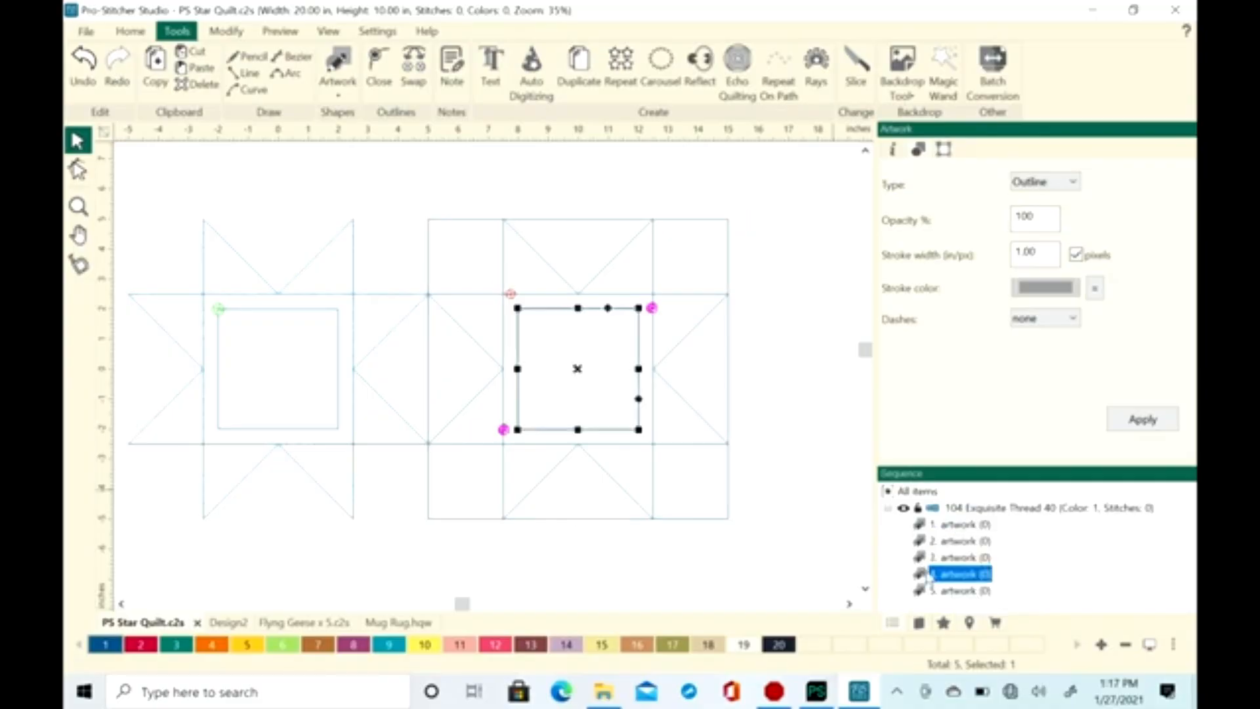
click(926, 591)
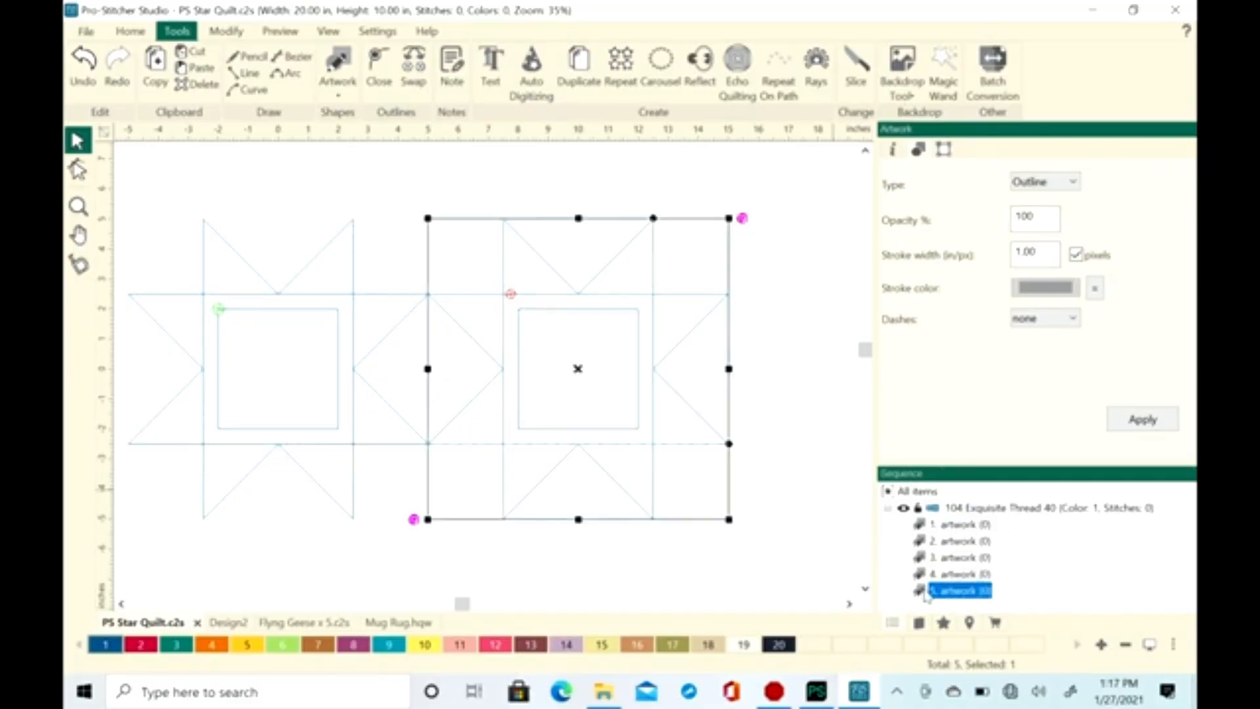
click(372, 260)
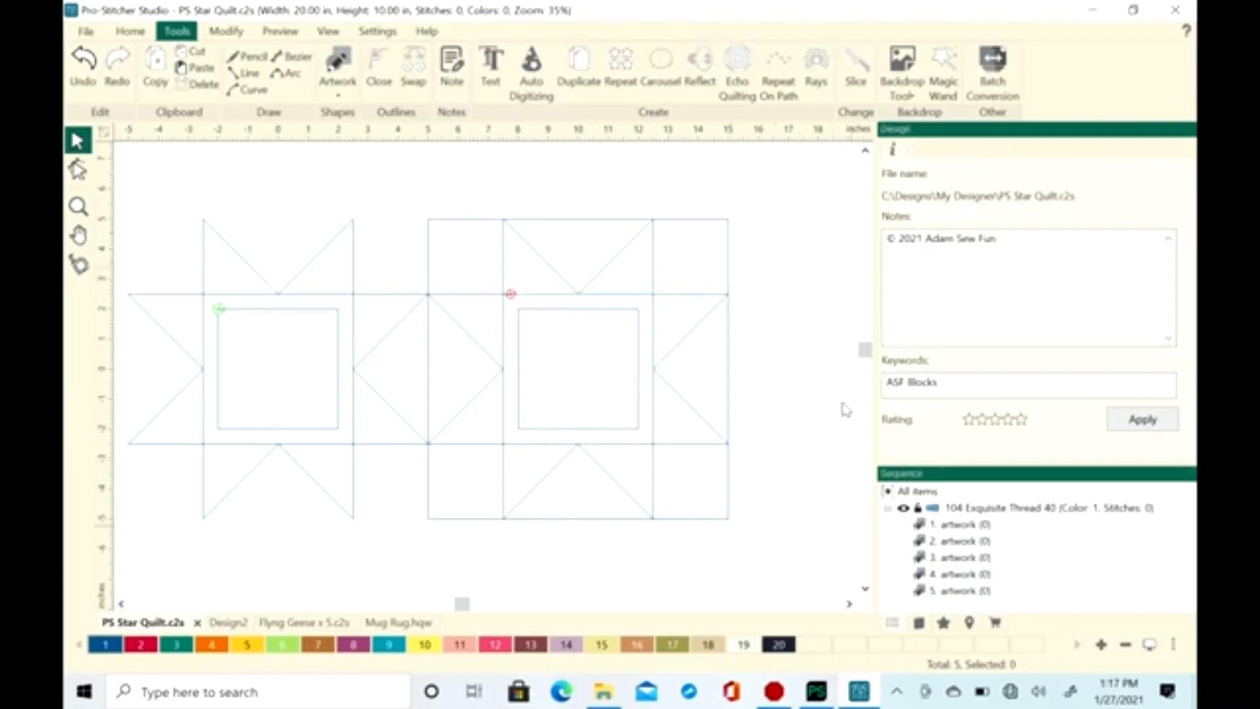
Copy all artwork of the second star block, centered at (10, 0), and paste it into a new blank design
drag(758, 192, 427, 545)
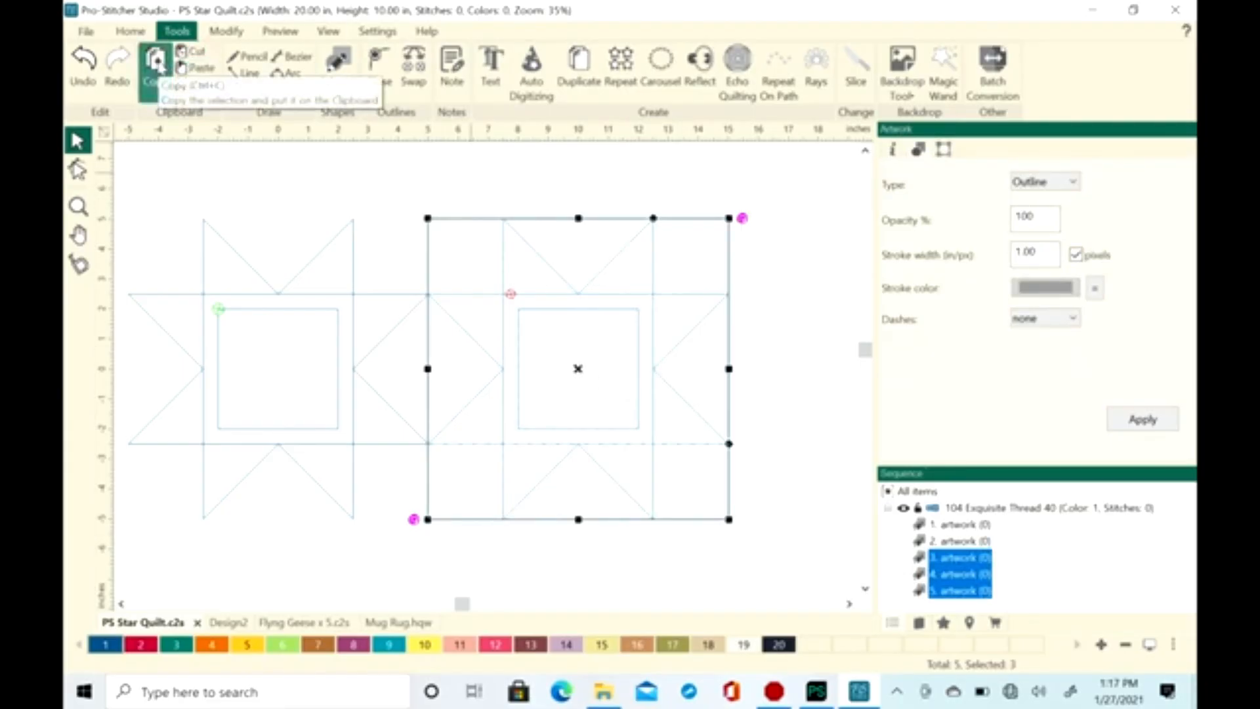
click(85, 33)
click(99, 48)
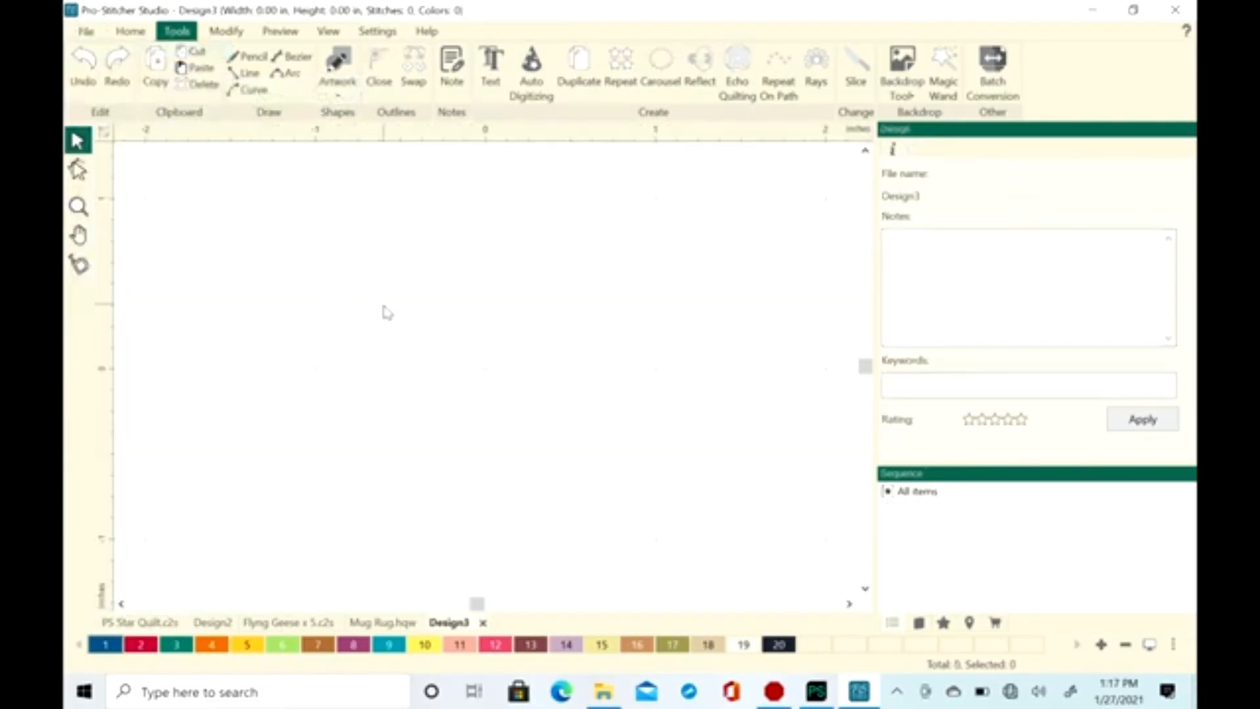
click(85, 32)
click(428, 402)
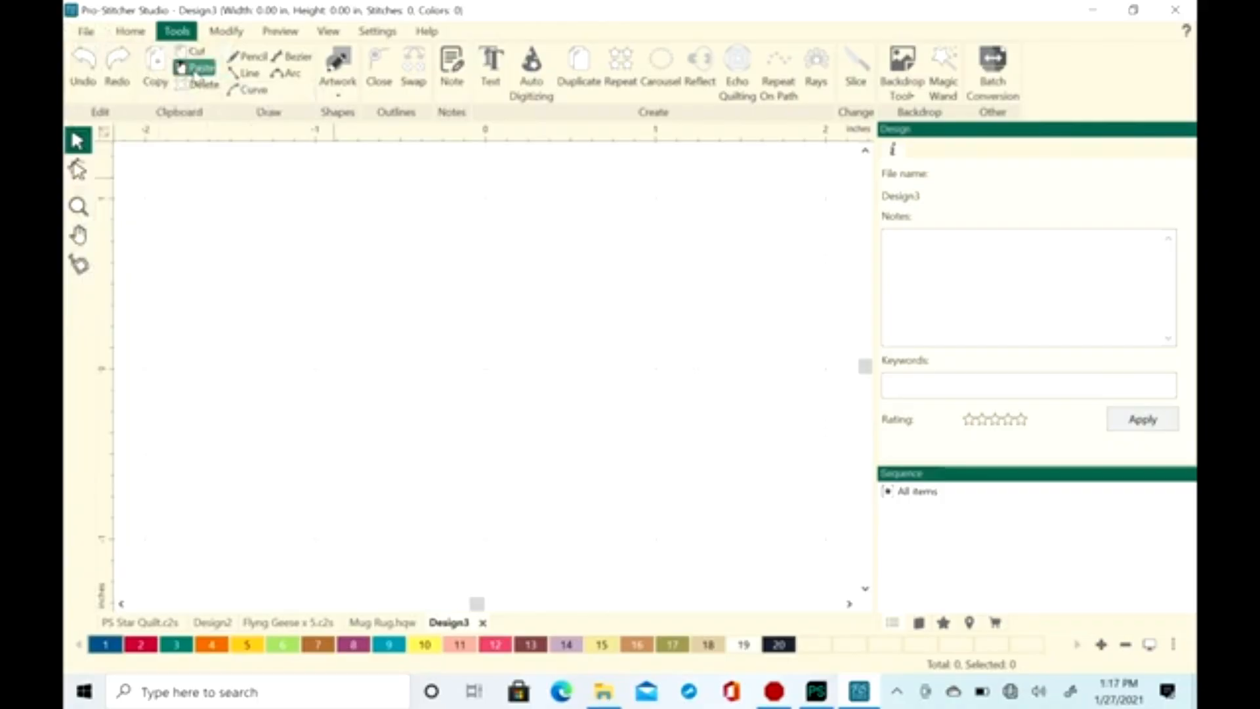
click(195, 68)
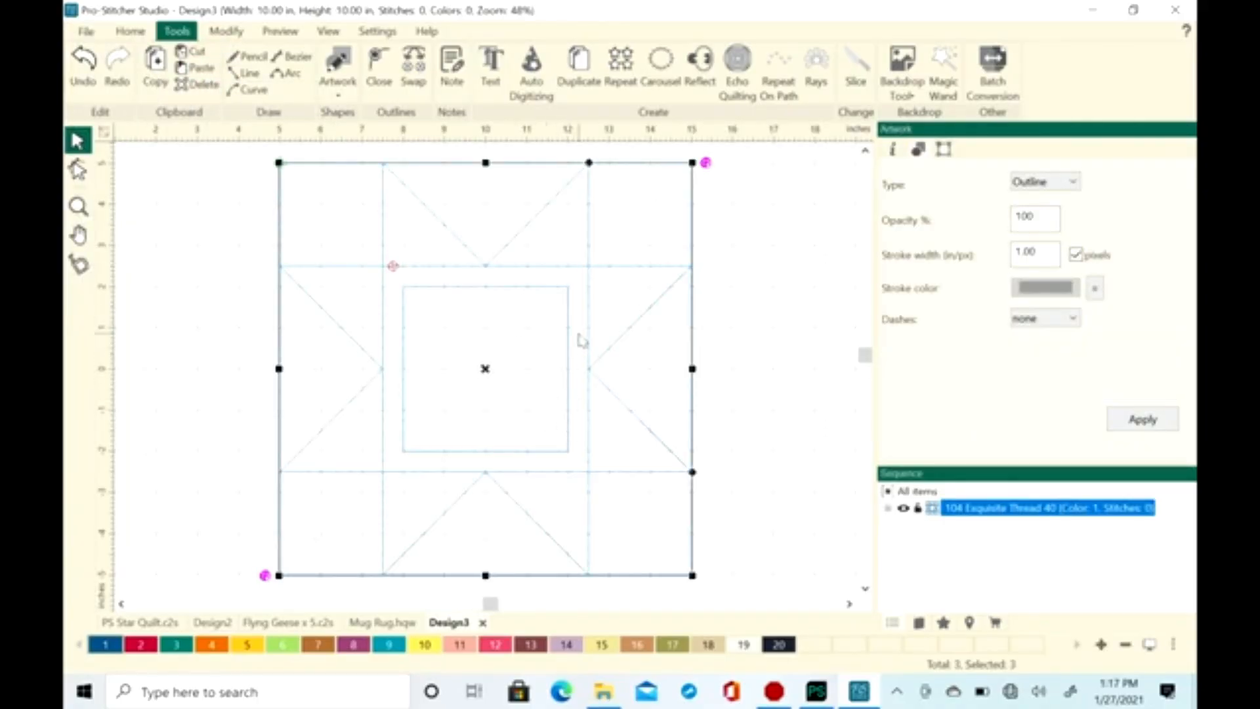
click(781, 354)
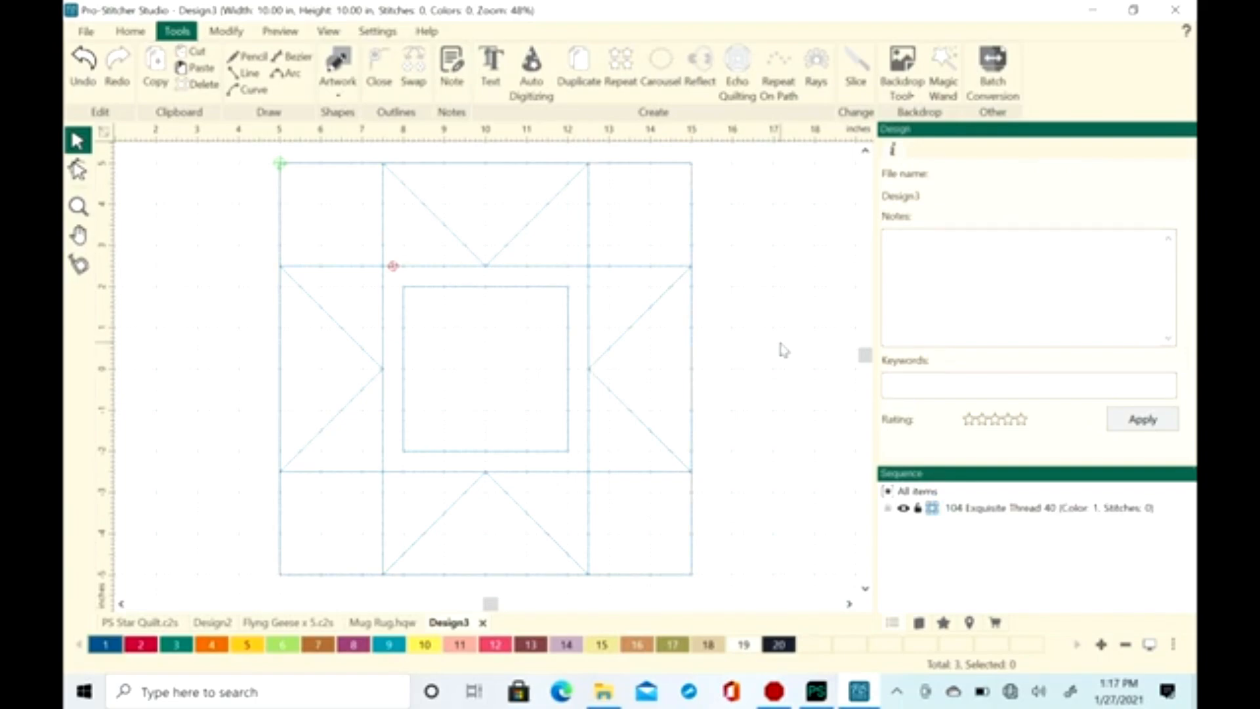
Expand the thread color's item list and delete the outer 10 in square from the pasted block
click(888, 510)
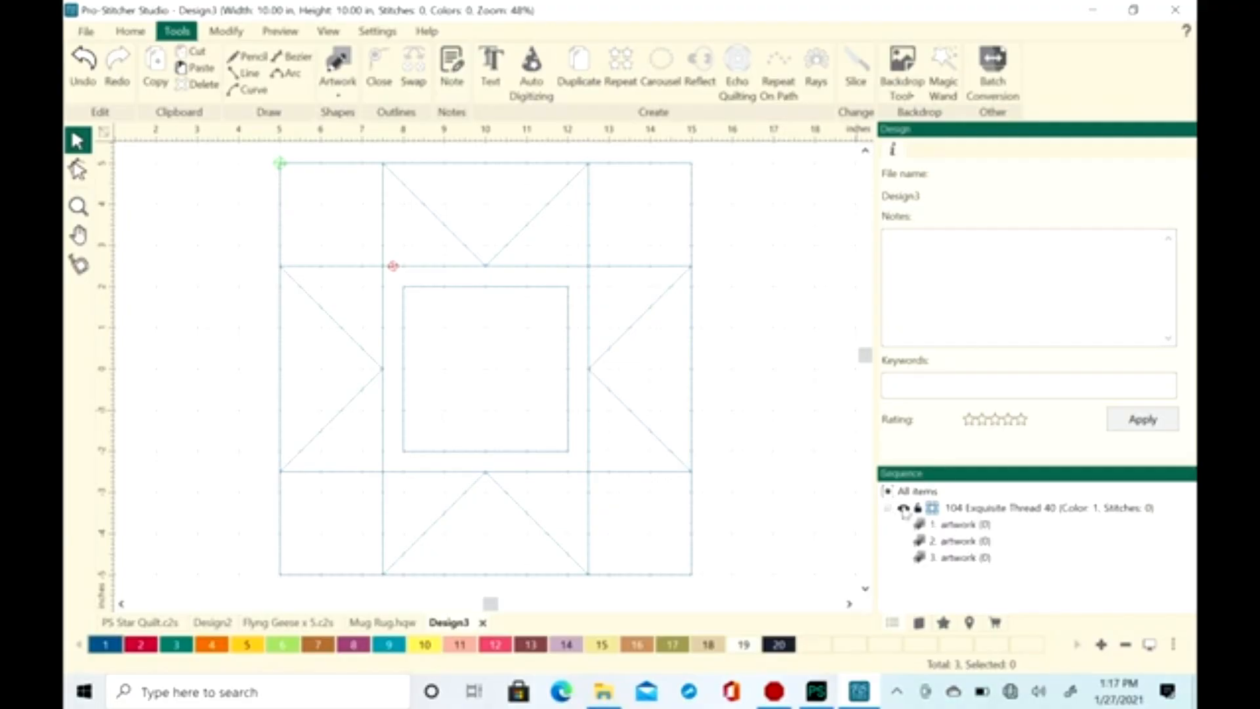
mouse_move(928, 540)
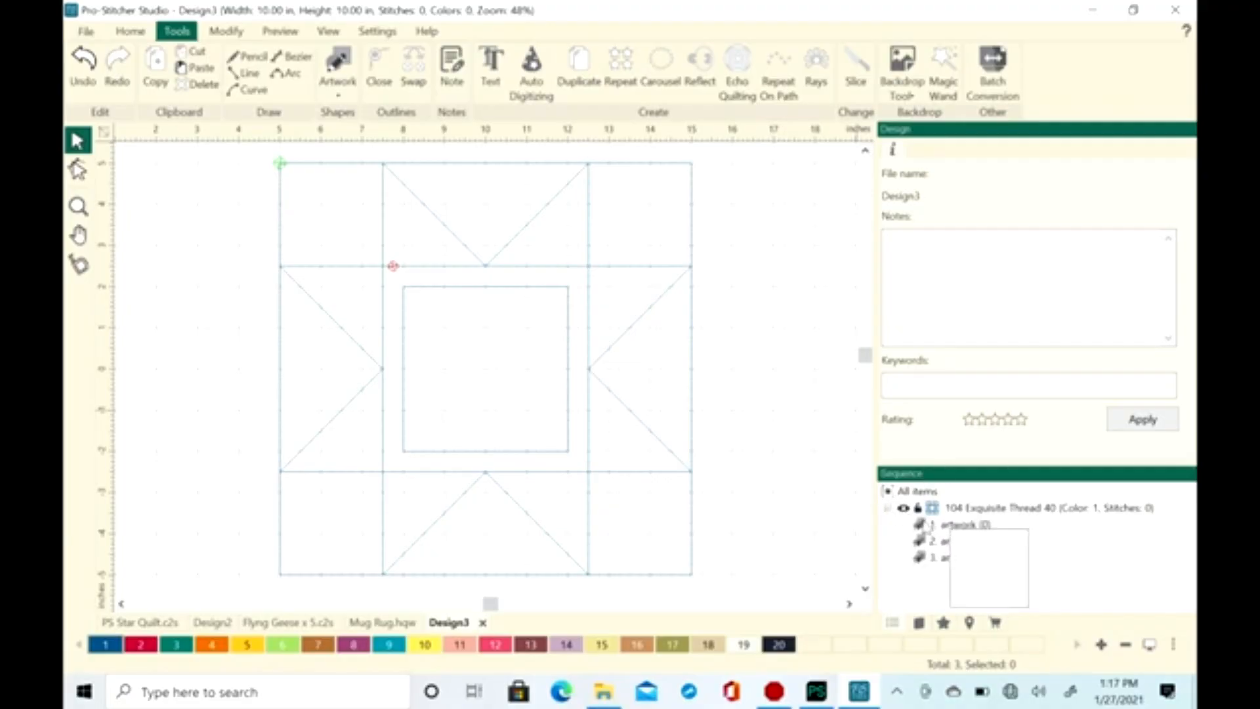
click(932, 525)
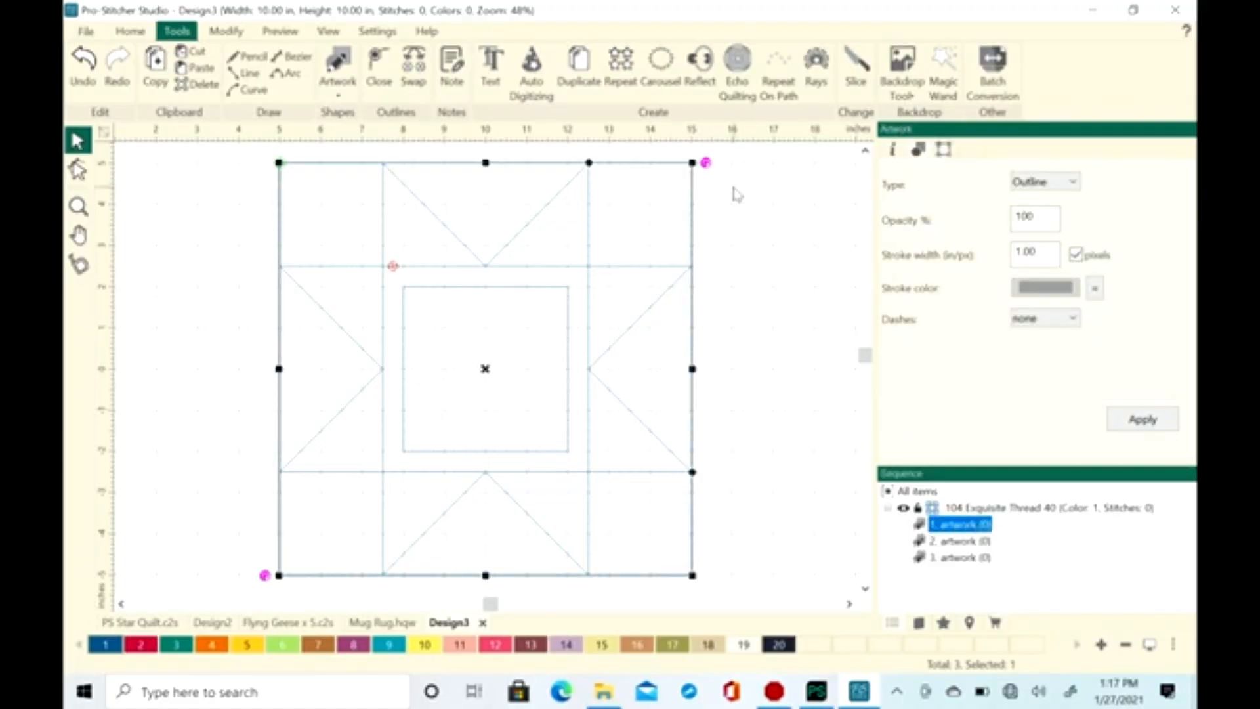
key(Delete)
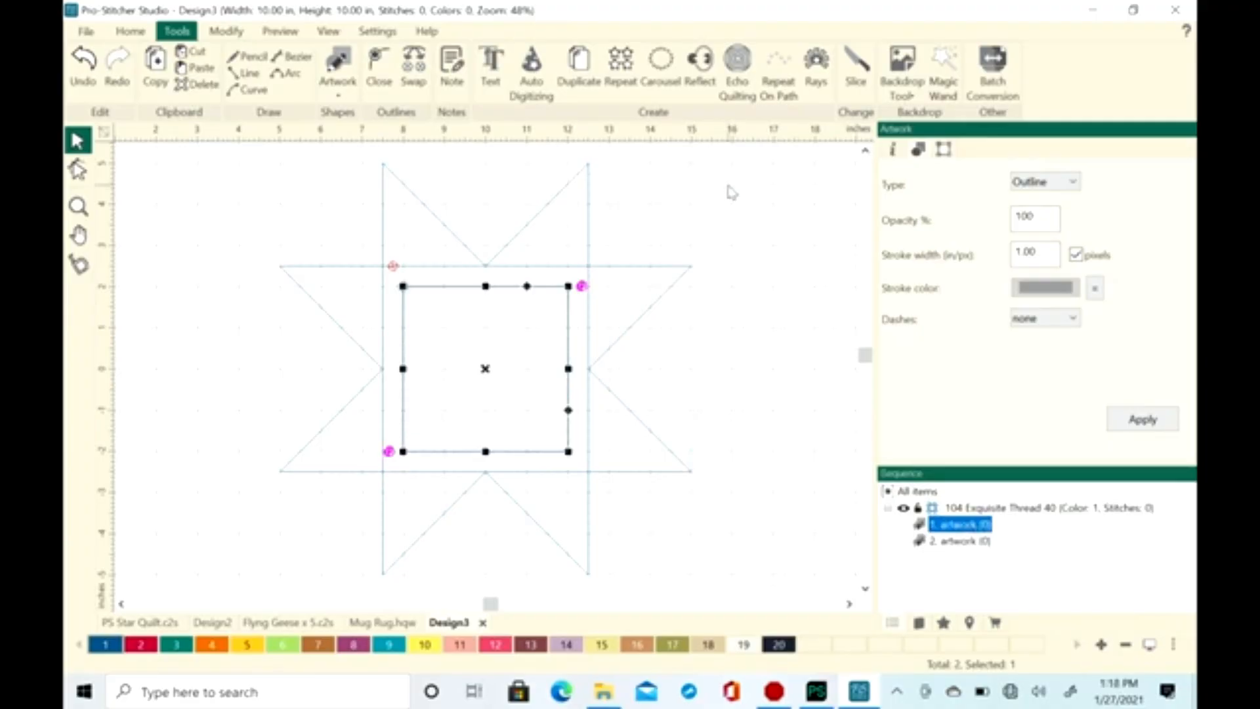
click(756, 199)
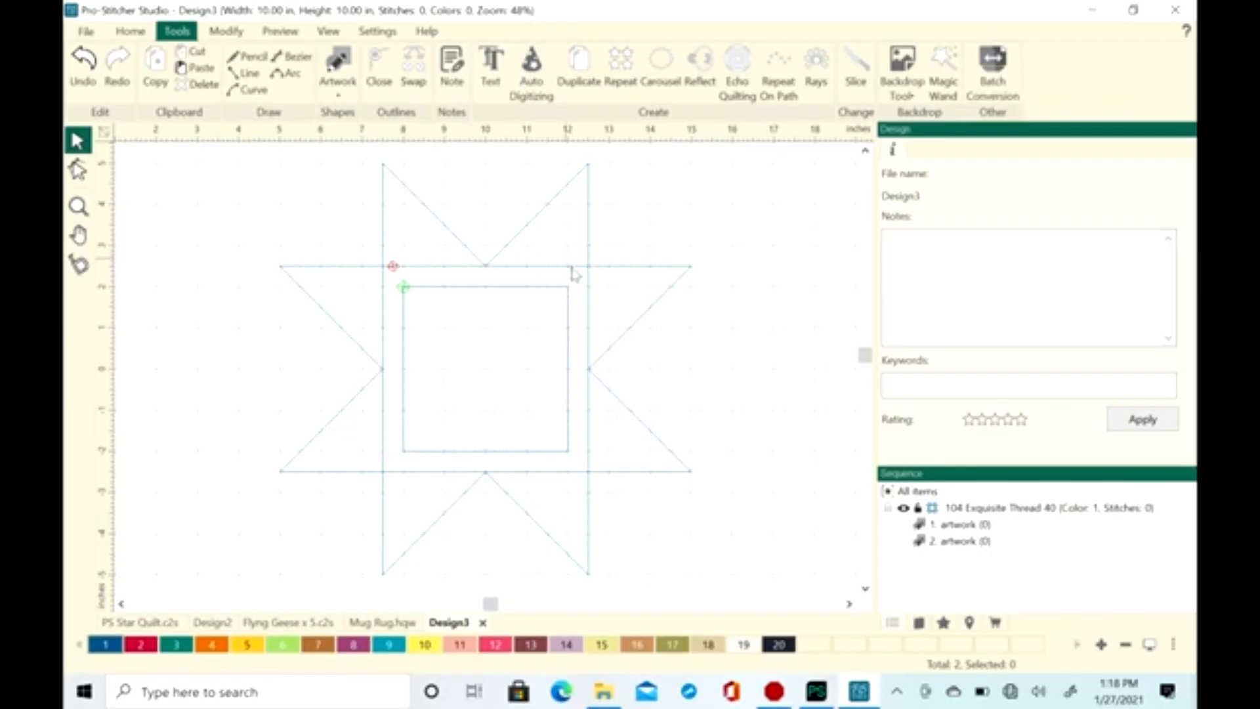
Reorder the sequence so the star artwork comes before the inner center square, and check both items
click(961, 530)
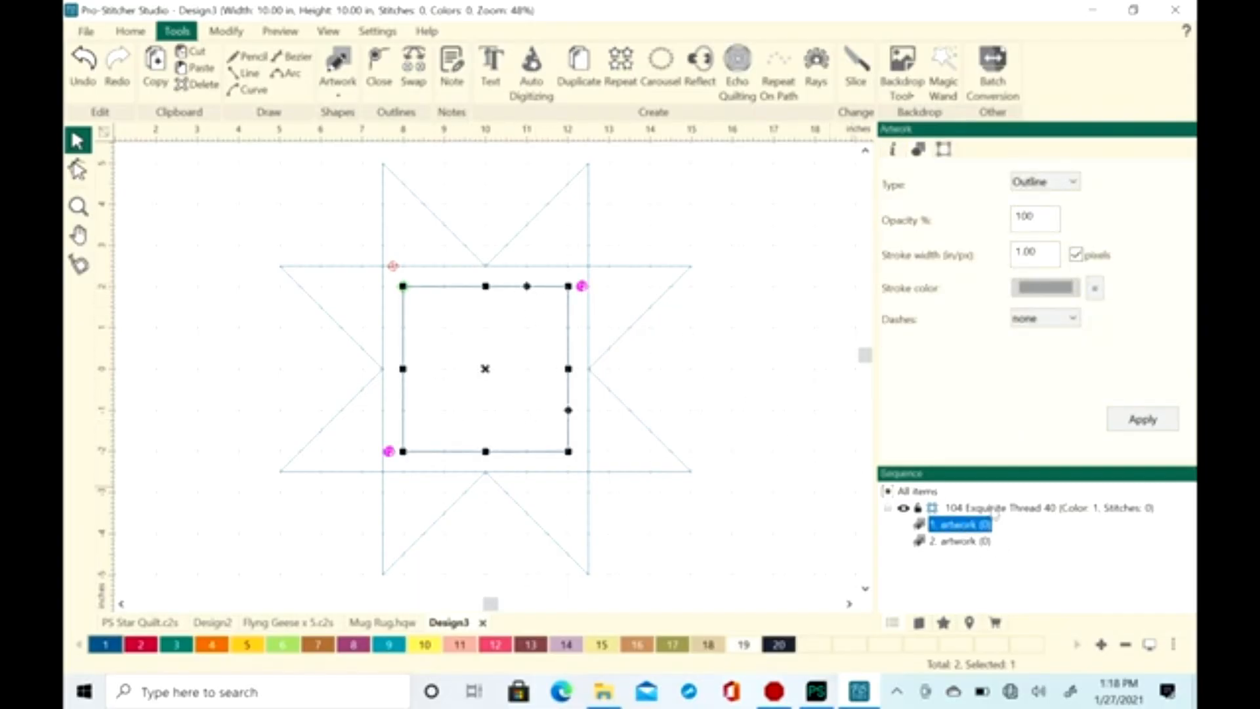
click(961, 542)
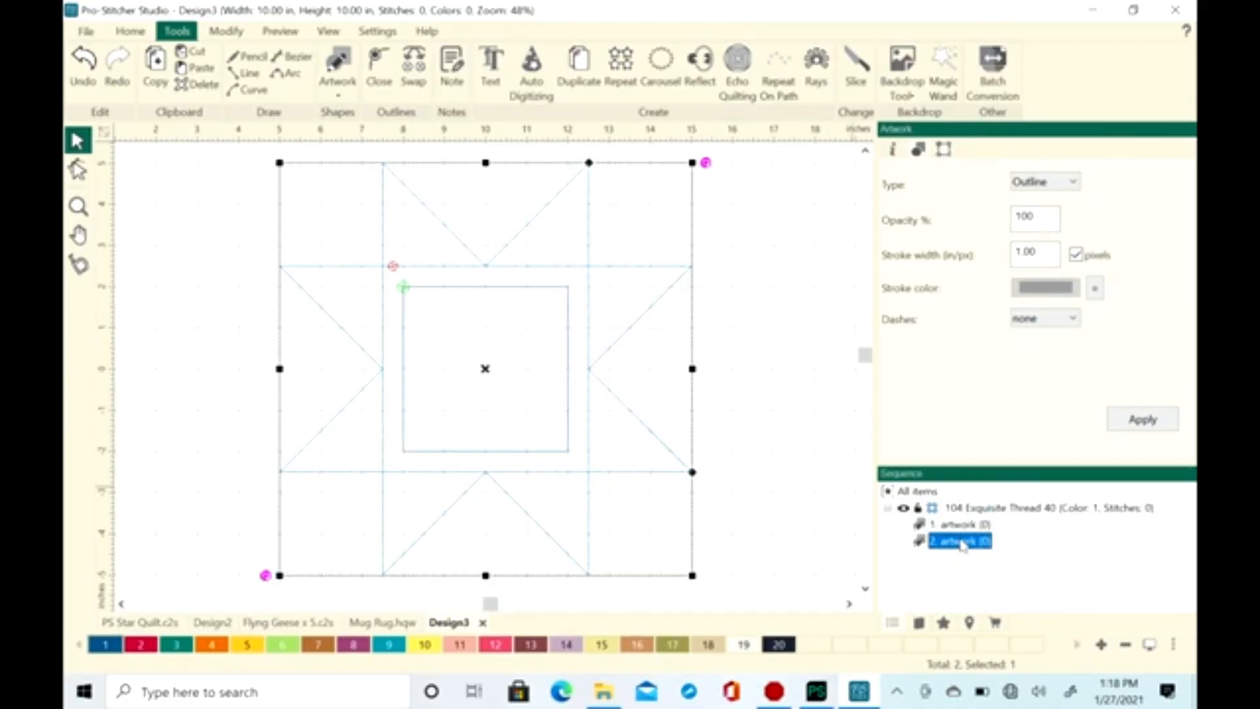
click(955, 525)
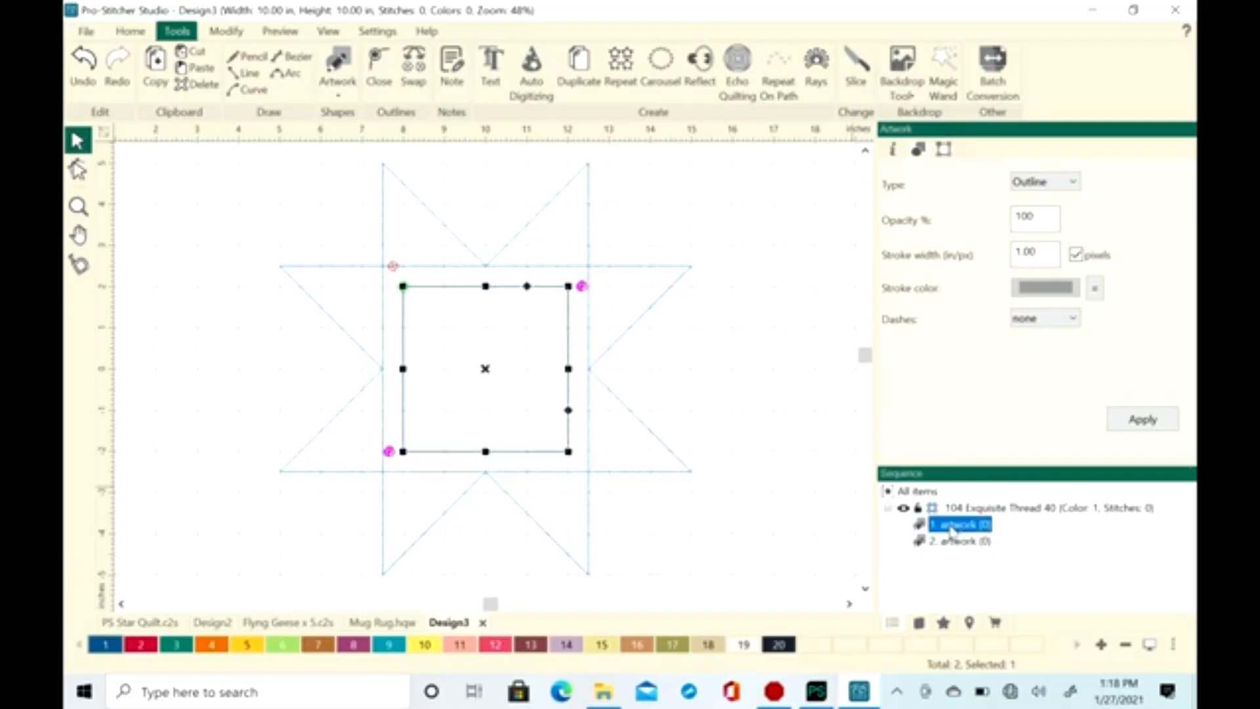
drag(951, 528, 954, 543)
click(952, 526)
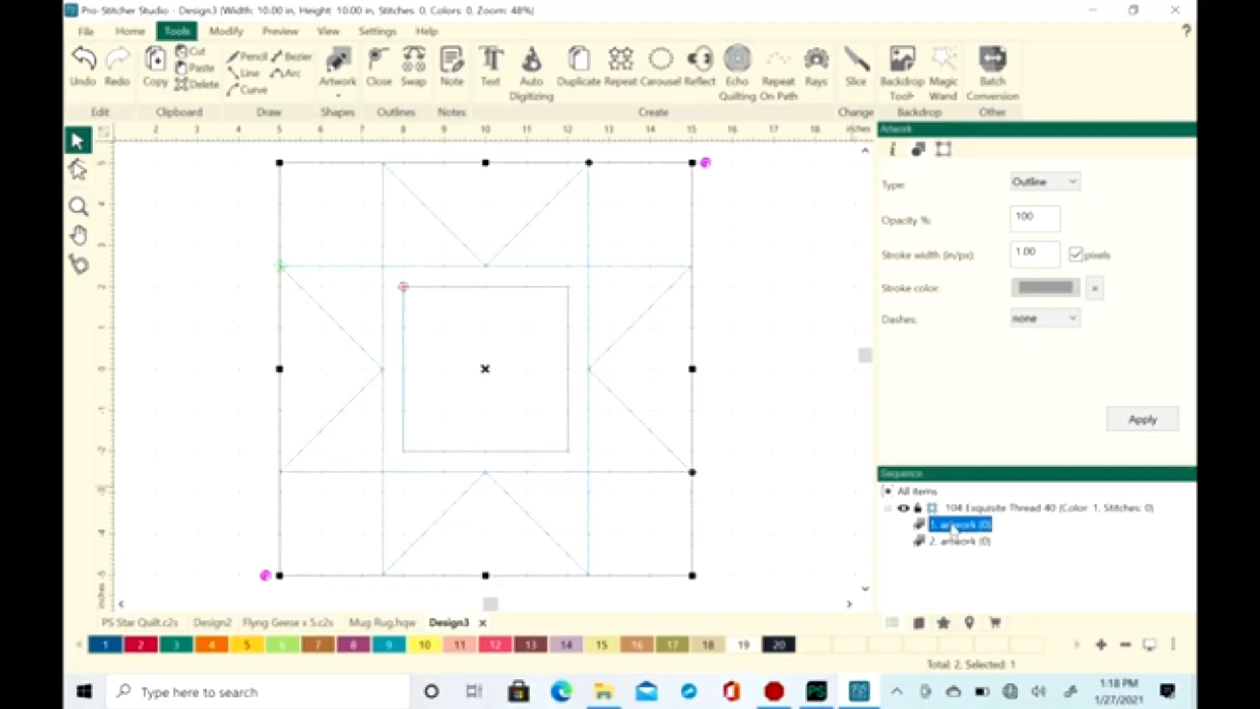
click(945, 545)
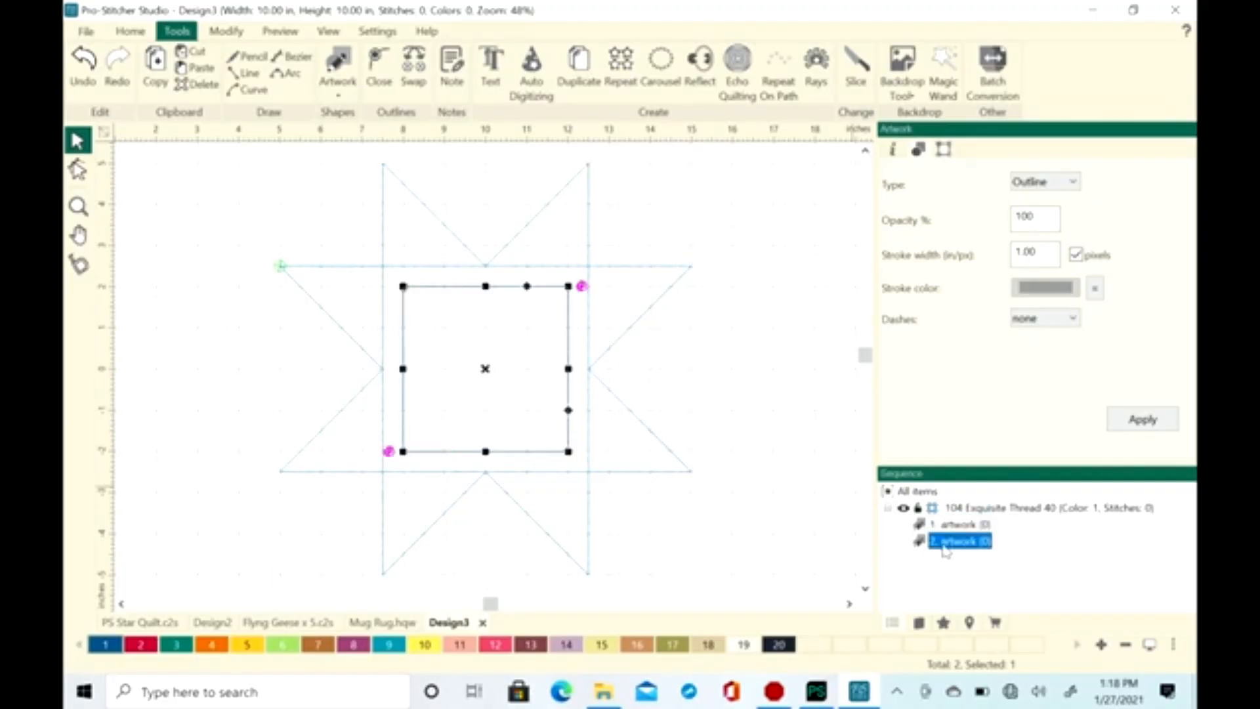
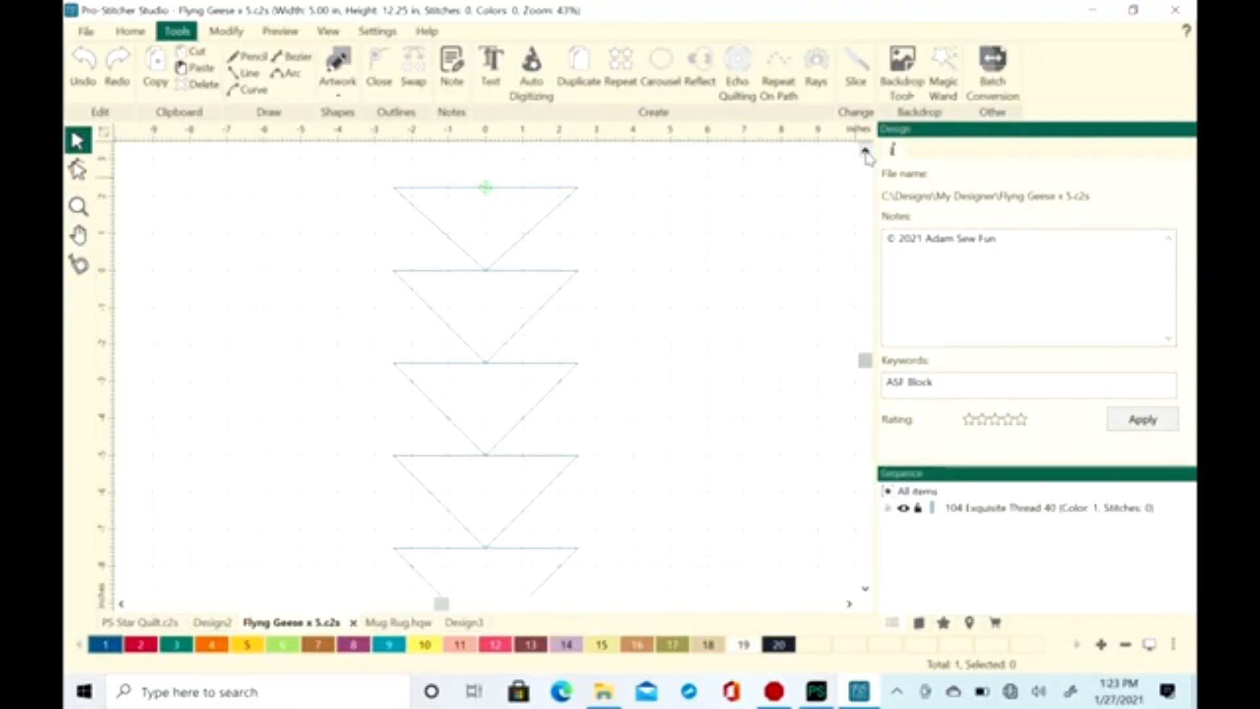
Move the column of five flying geese sideways so its center sits at about x = -8.5 in
scroll(798, 299, down, 1)
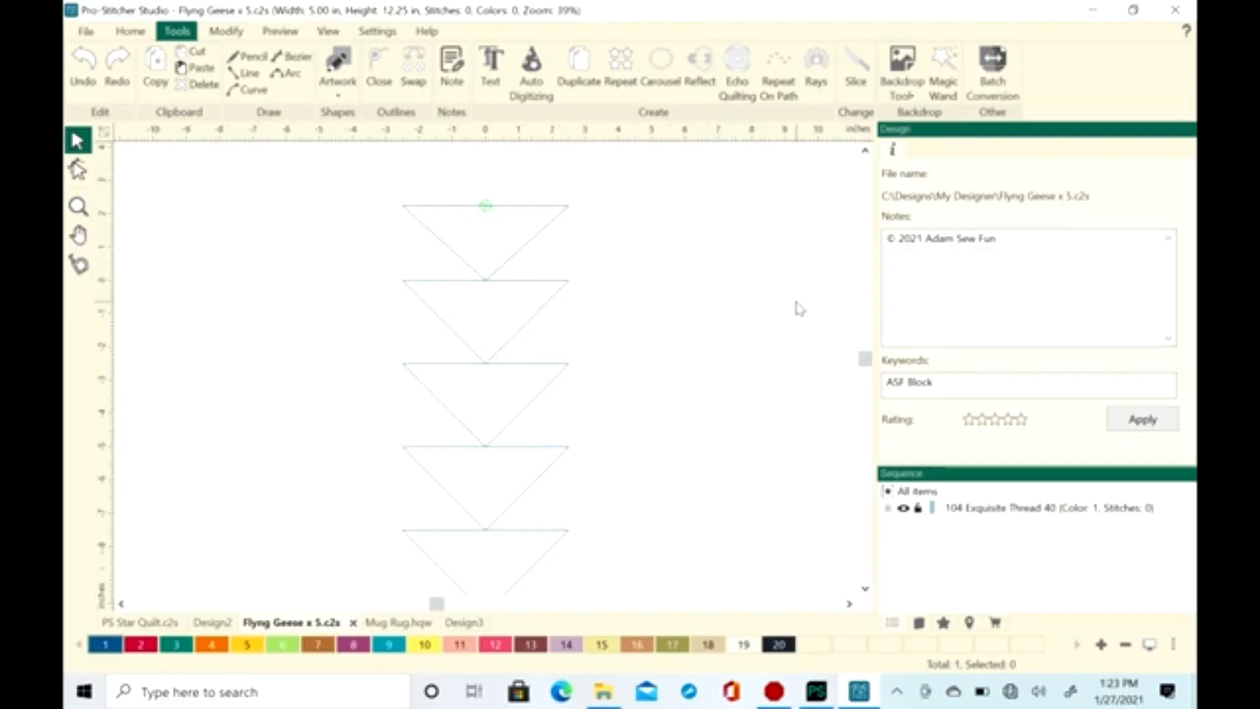
click(514, 289)
drag(490, 411, 243, 363)
scroll(537, 352, up, 1)
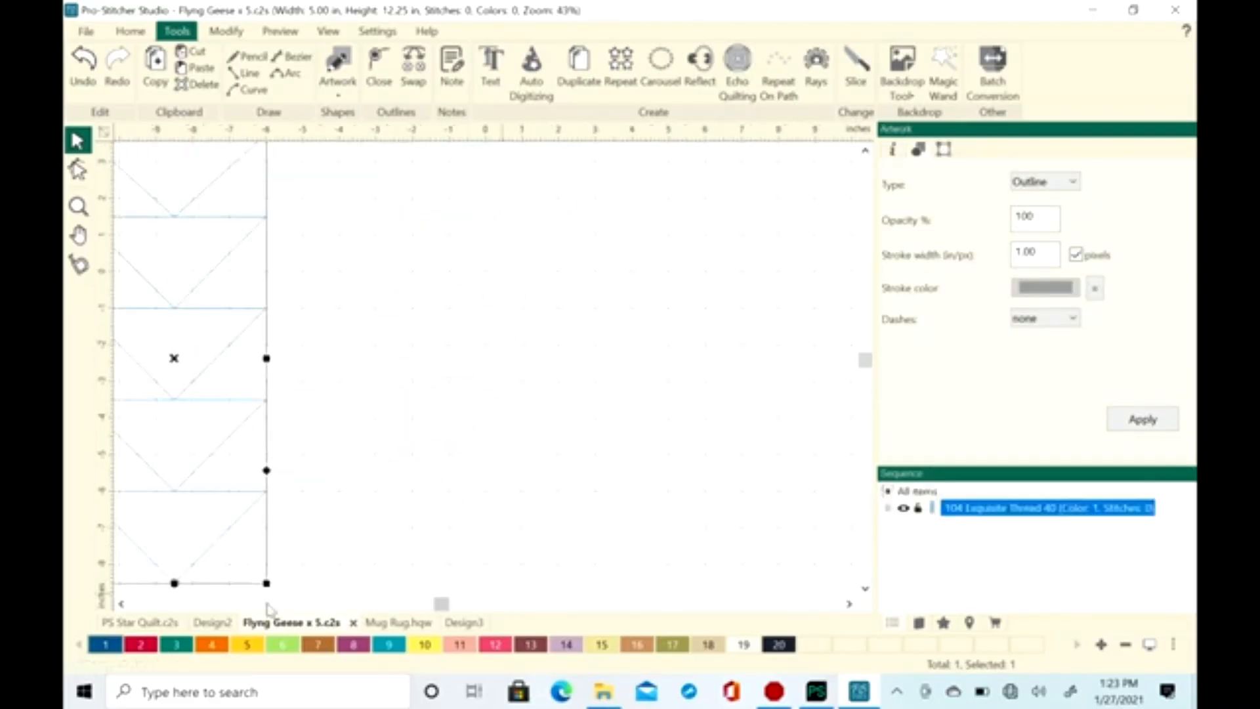
click(121, 603)
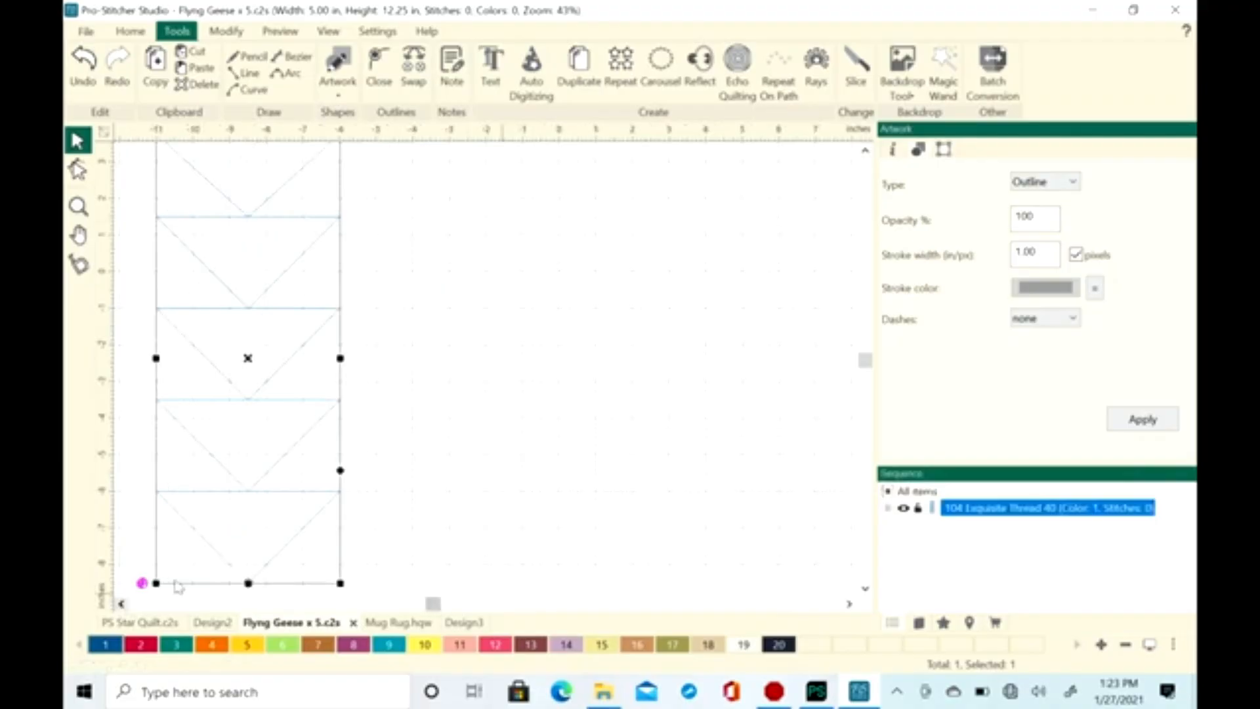
click(865, 151)
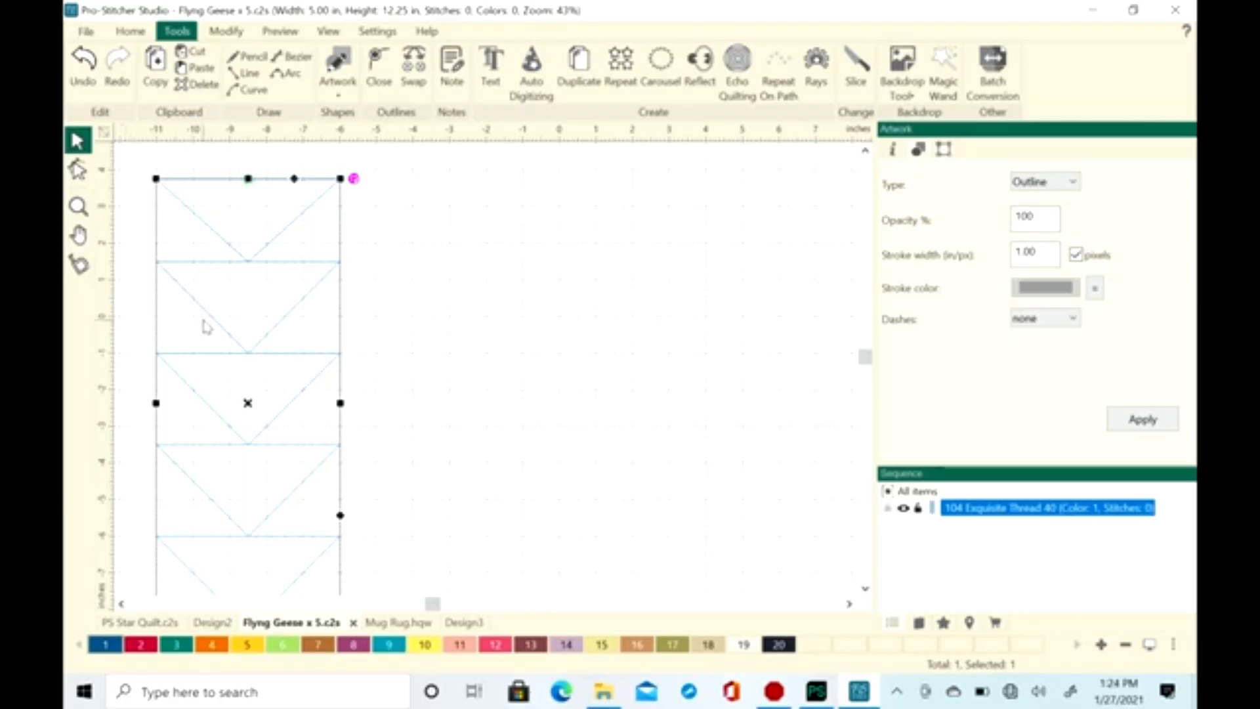
Center the column of five flying geese on the design's origin
click(226, 33)
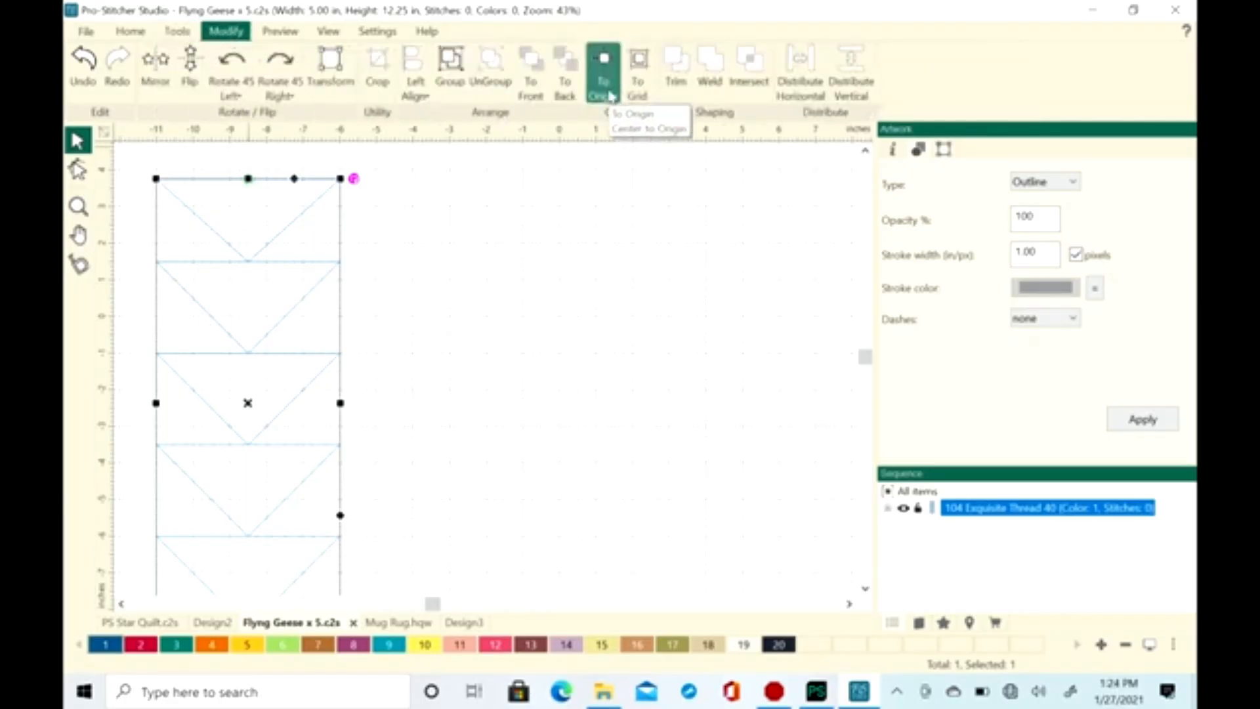
click(604, 61)
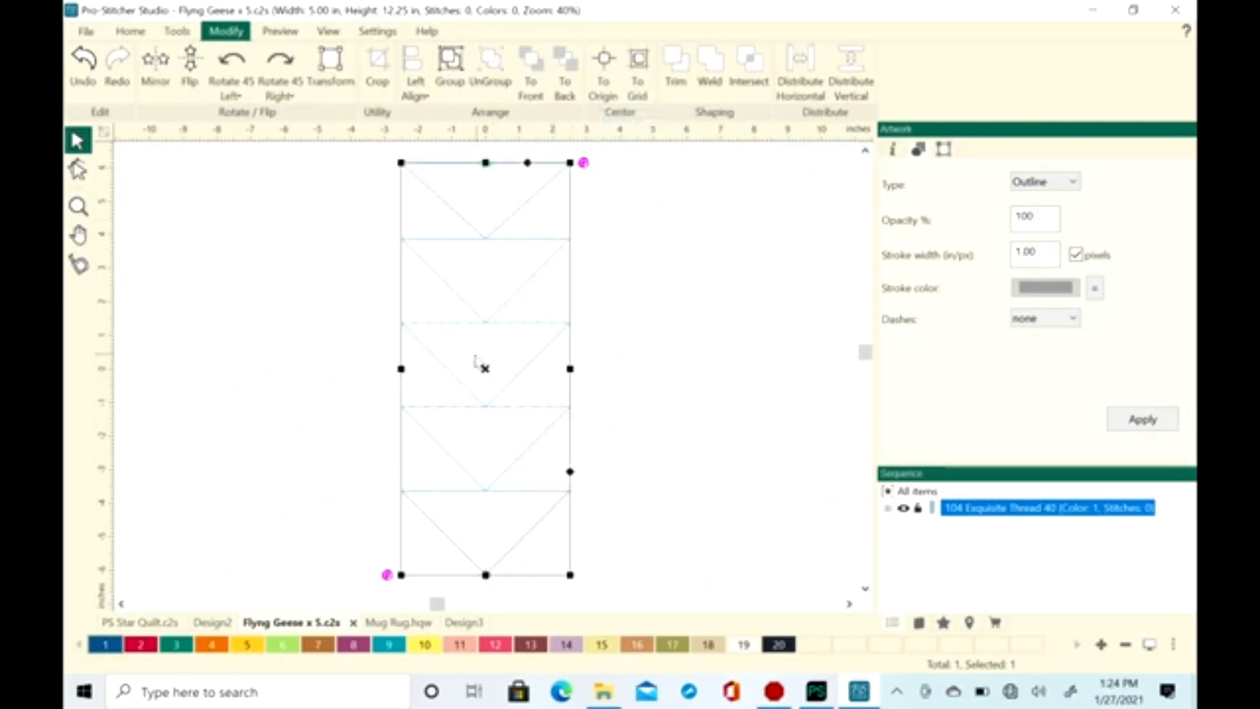
scroll(499, 360, up, 1)
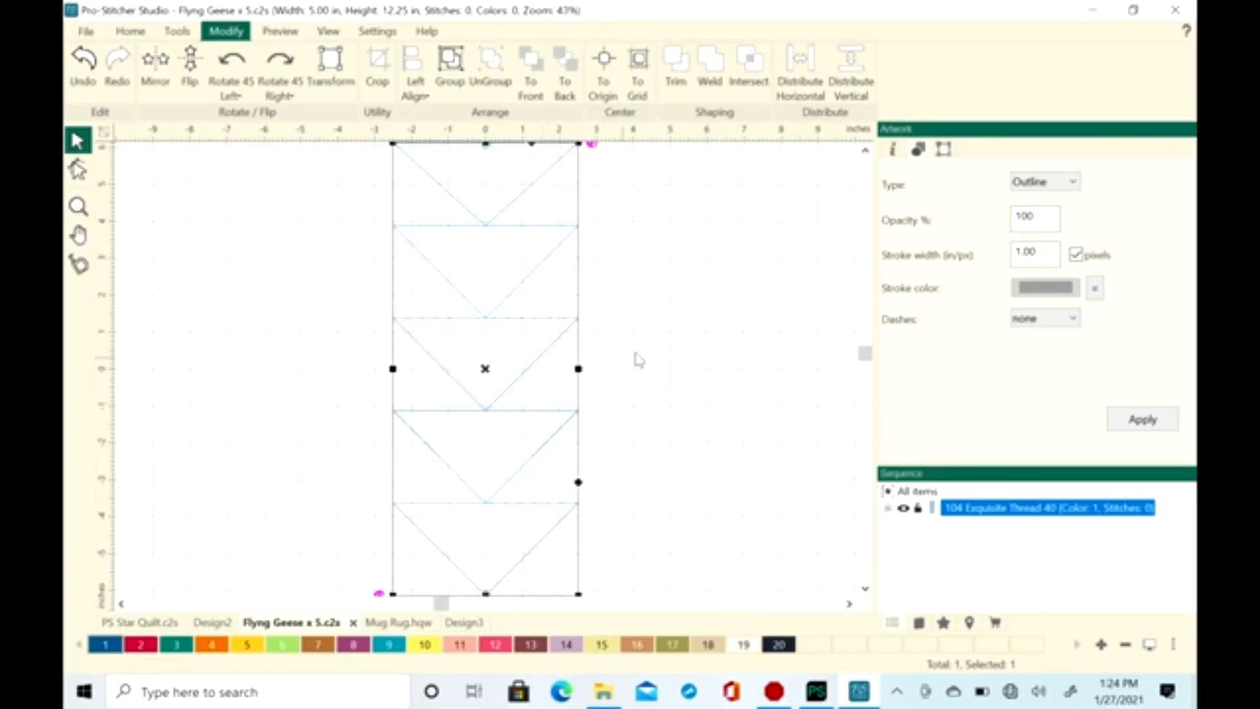
click(865, 150)
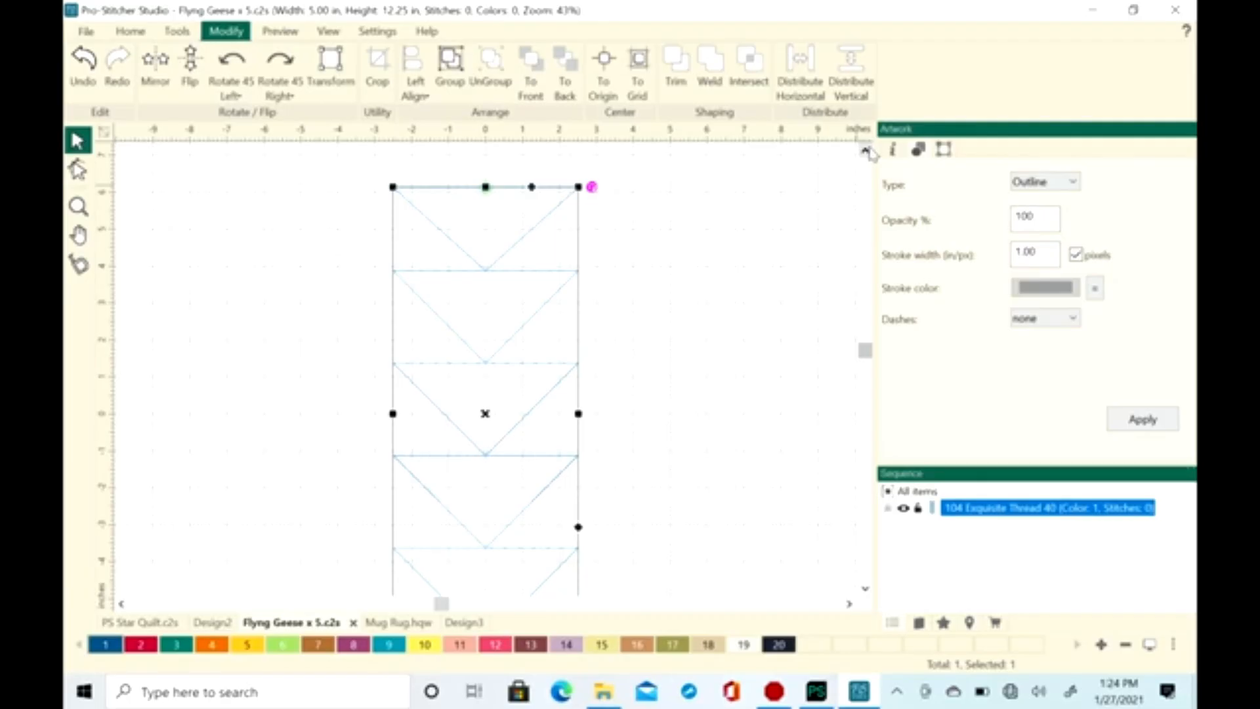
Move the five-geese column about 2.5 in toward negative x so its outer edge lies on x = 0, and deselect it
click(177, 32)
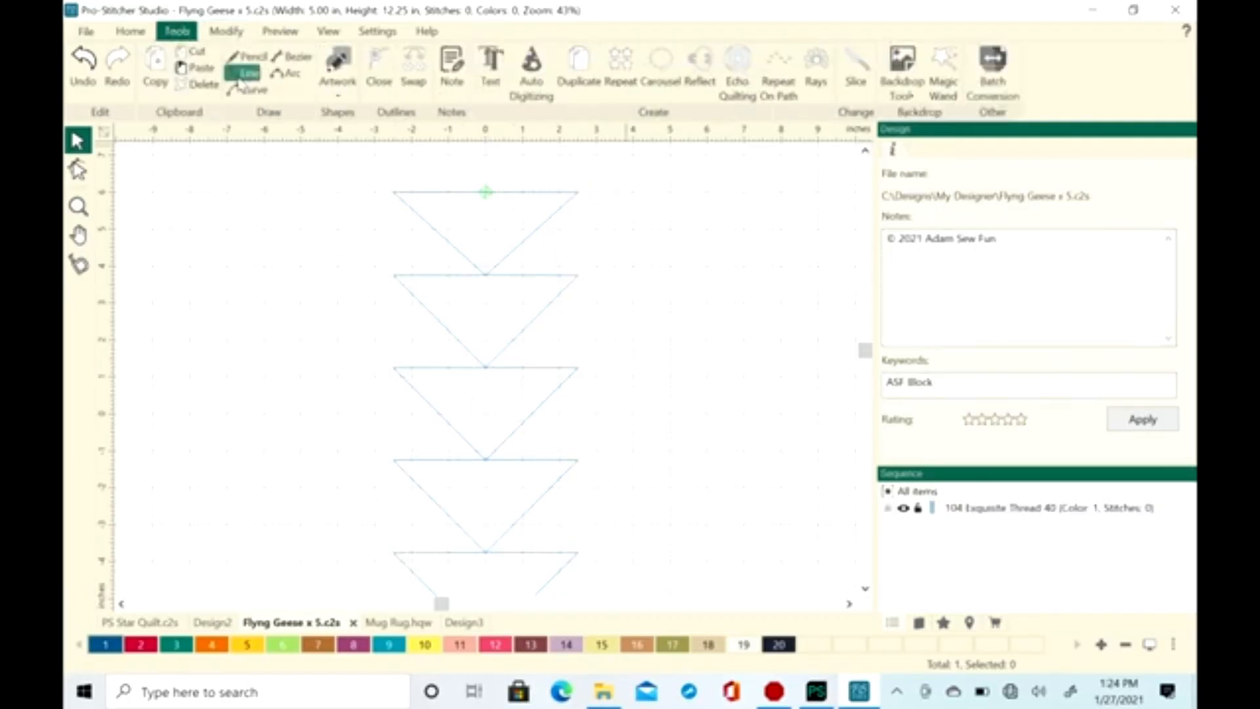
click(248, 75)
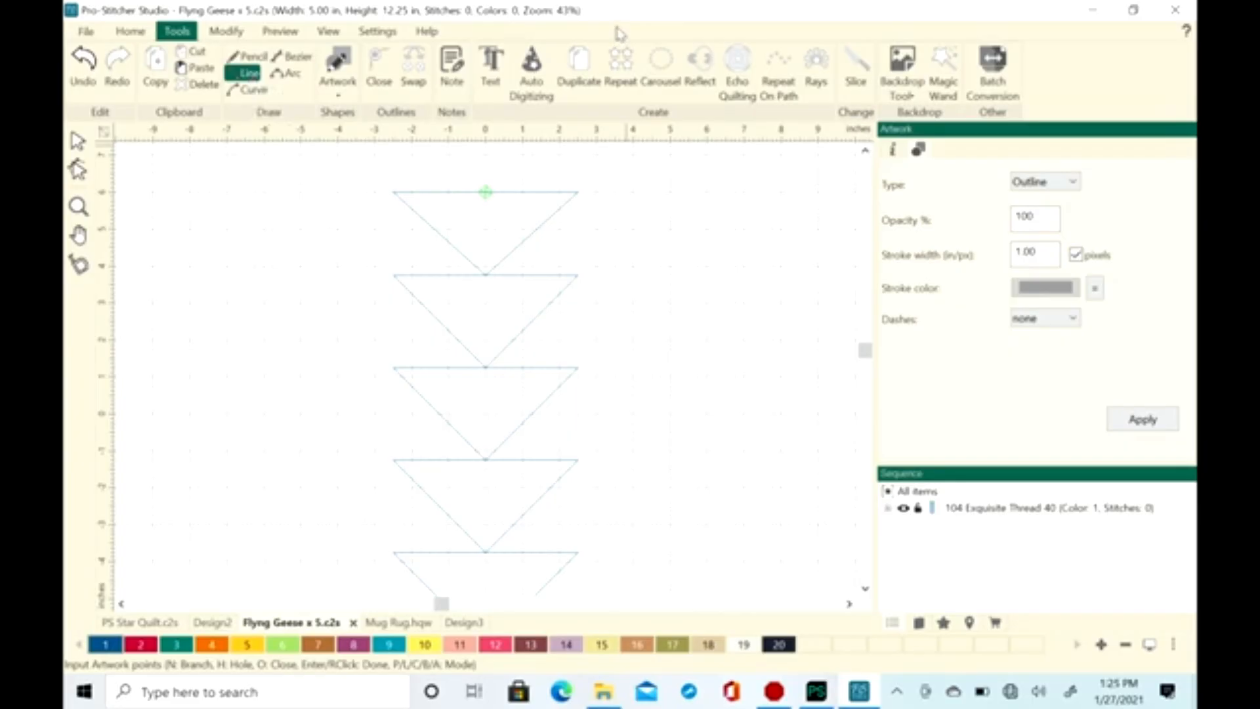
click(77, 140)
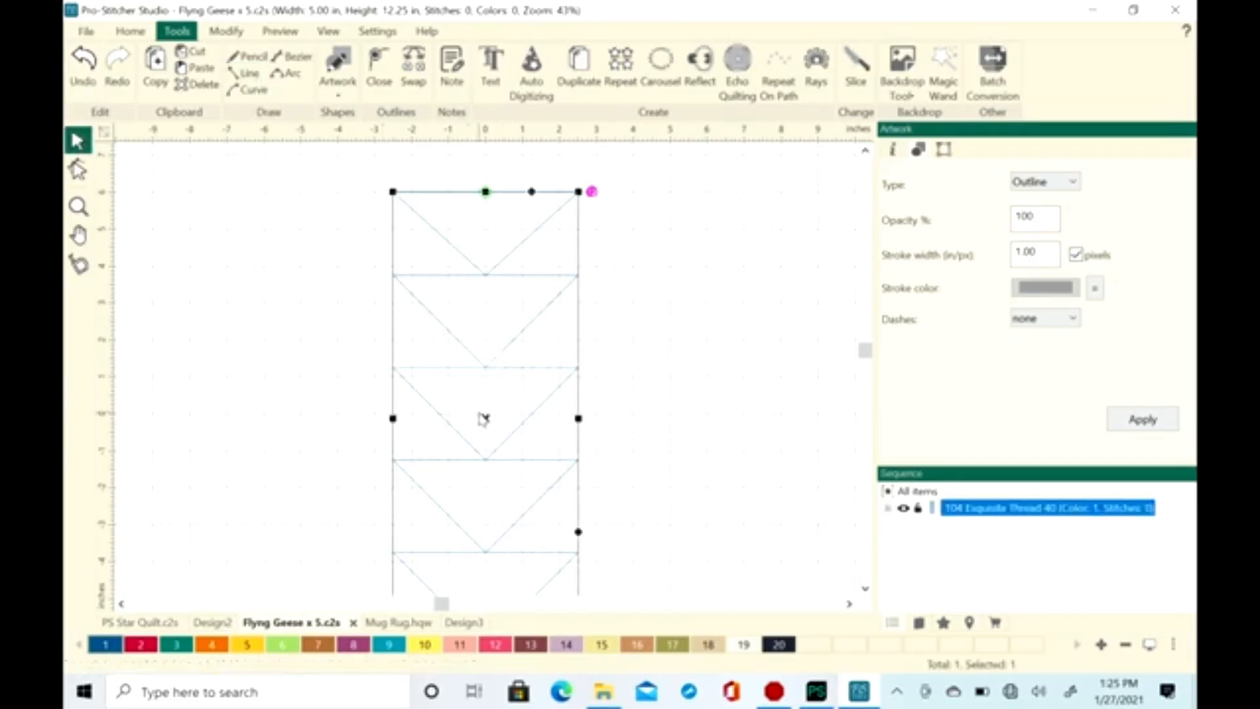
click(451, 415)
click(517, 428)
drag(489, 423, 395, 425)
click(622, 372)
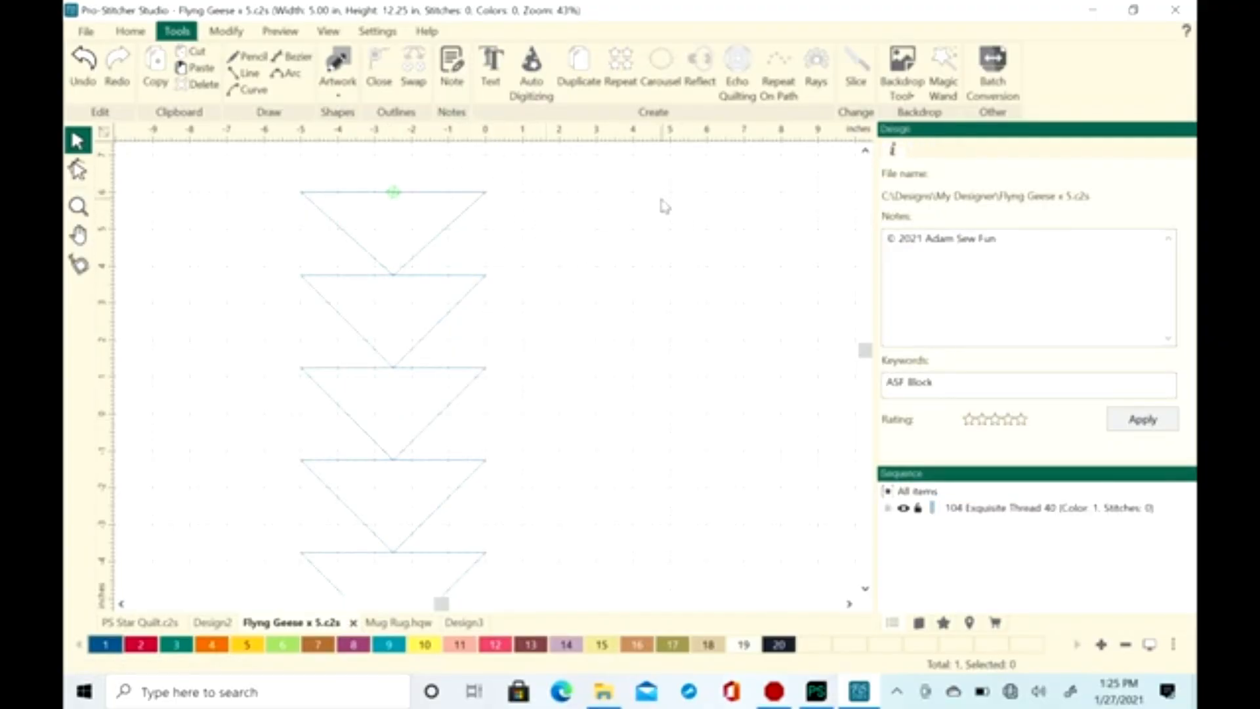
Start a continuous line at (2.5, 6) in and draw through (0, 6), (2.5, 3.75), (0, 3.75), (2.5, 1.25) and (0, 1.25)
click(248, 74)
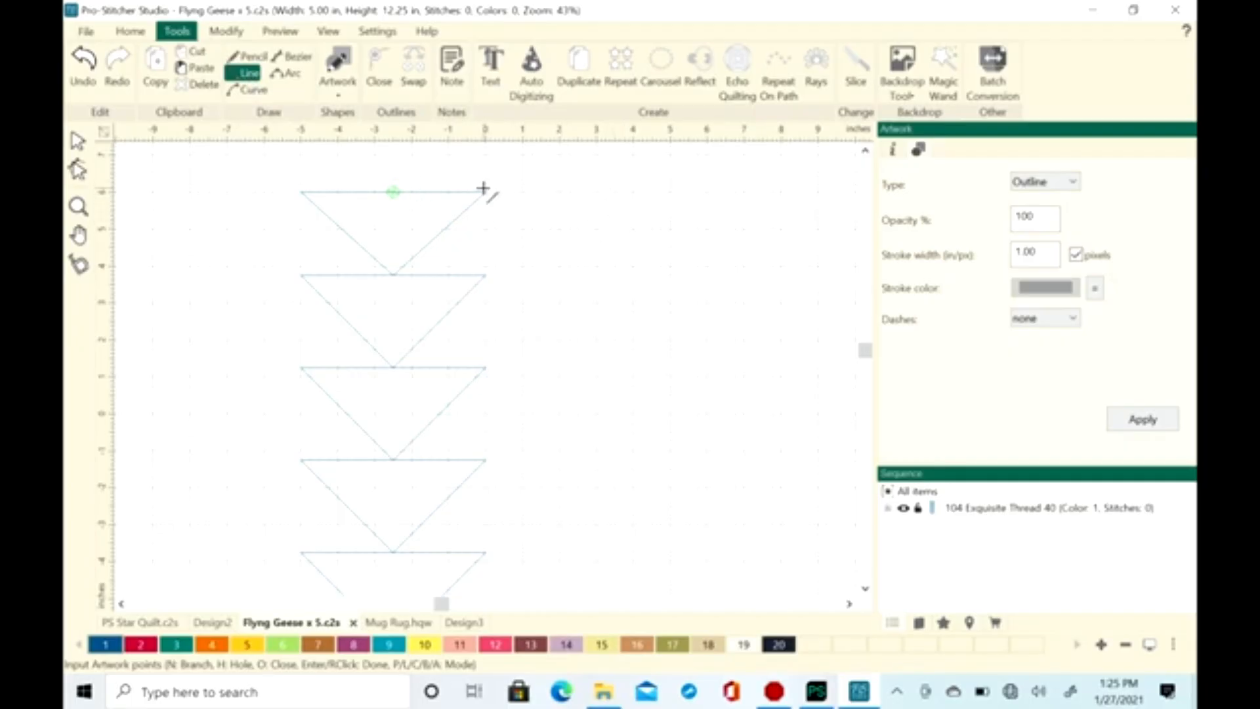
click(580, 195)
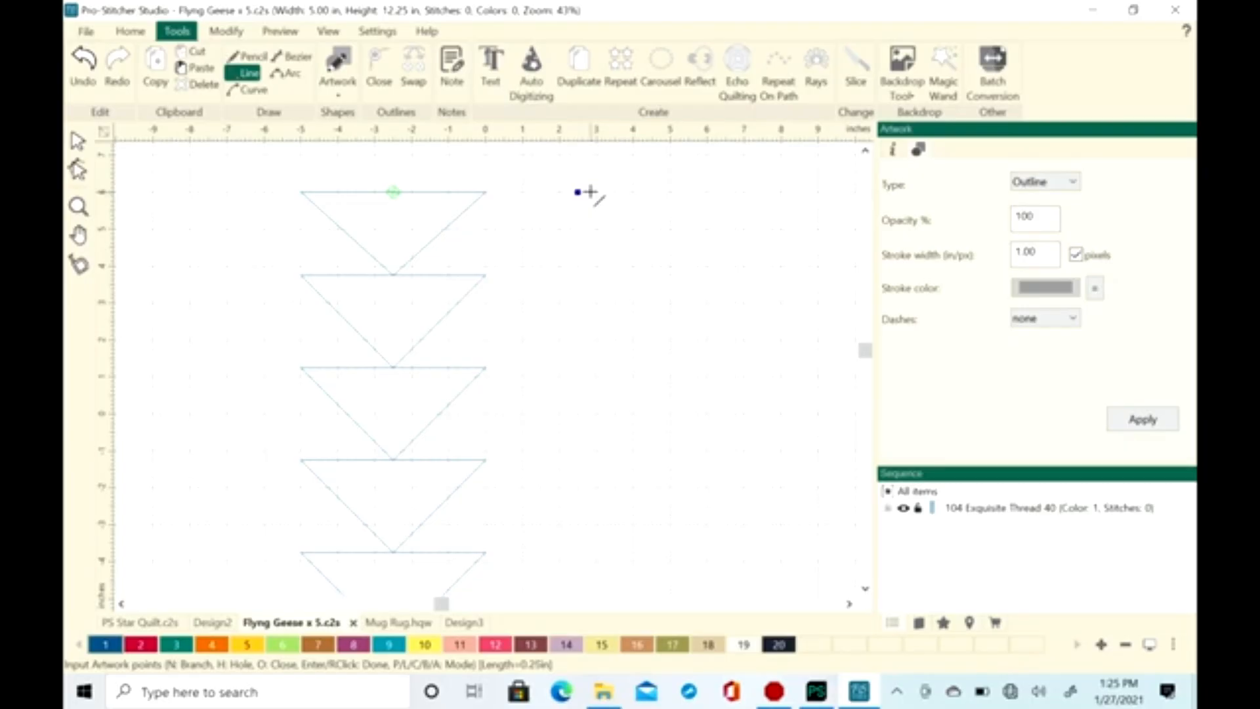
click(485, 191)
click(576, 274)
click(485, 274)
click(578, 368)
click(485, 367)
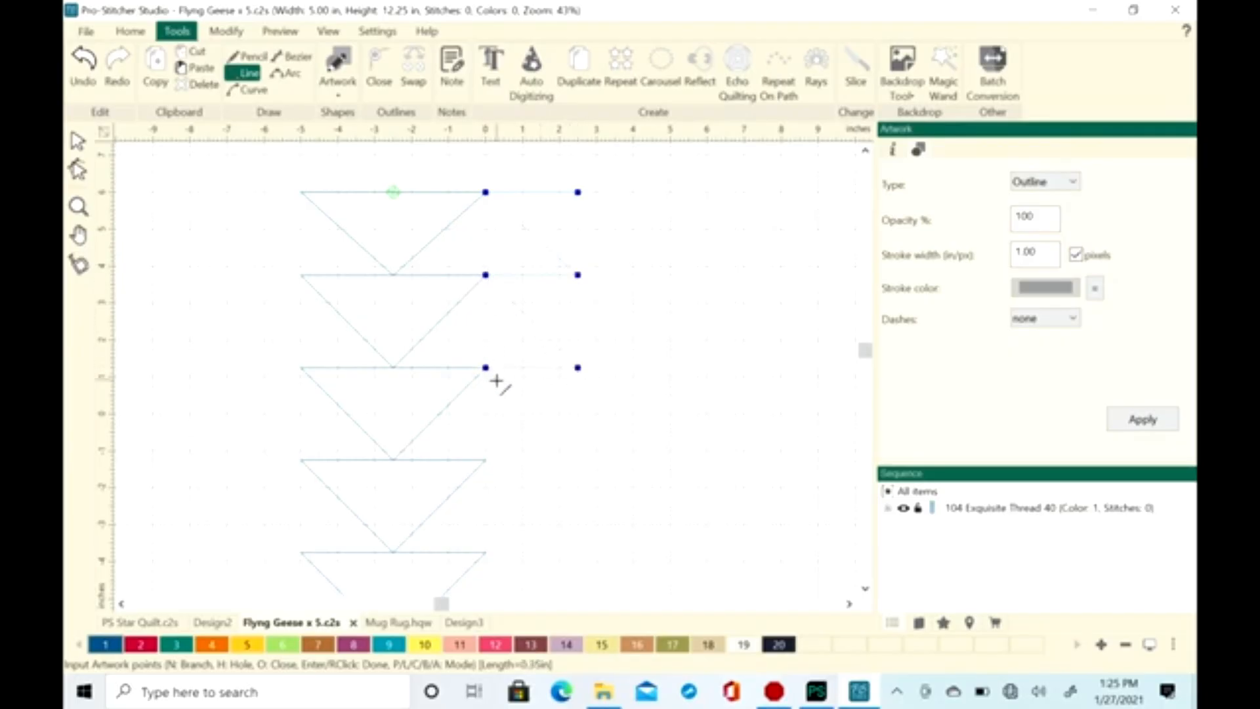
Continue the line through (2.5, -1.25) and back up via x = 5 in to the start point, completing three flying geese
click(578, 460)
click(670, 369)
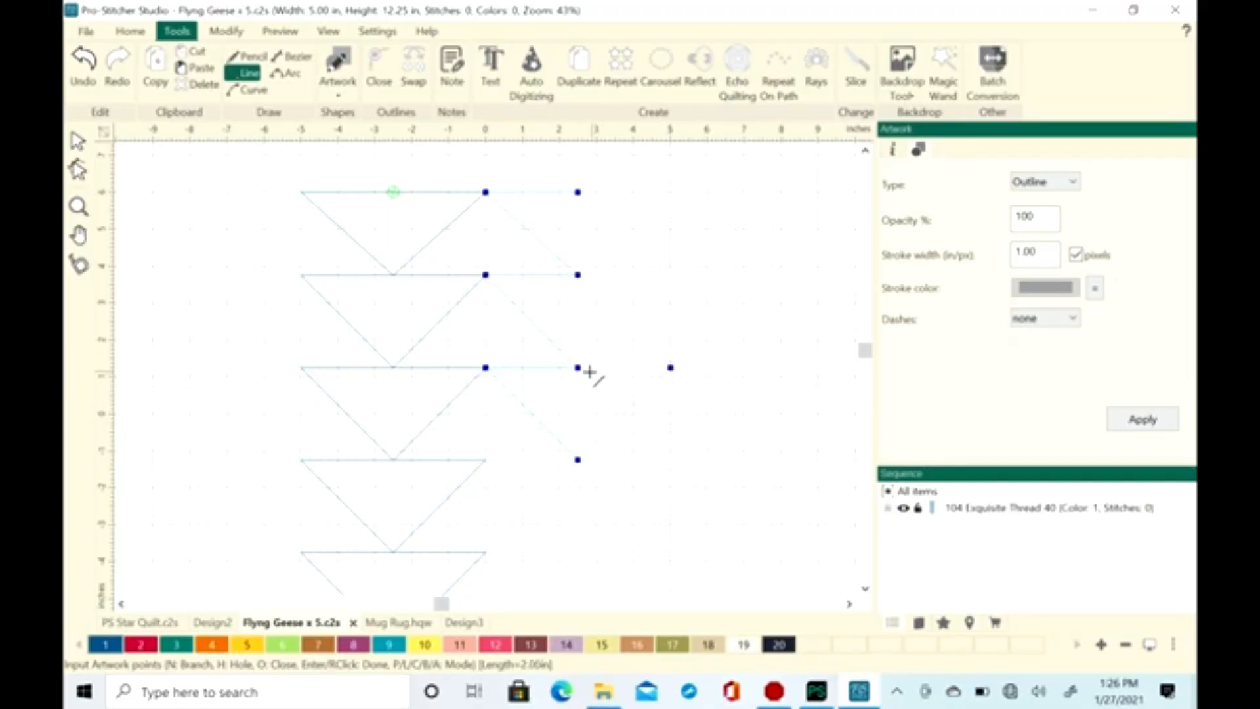
click(670, 275)
click(669, 191)
click(578, 191)
right_click(577, 191)
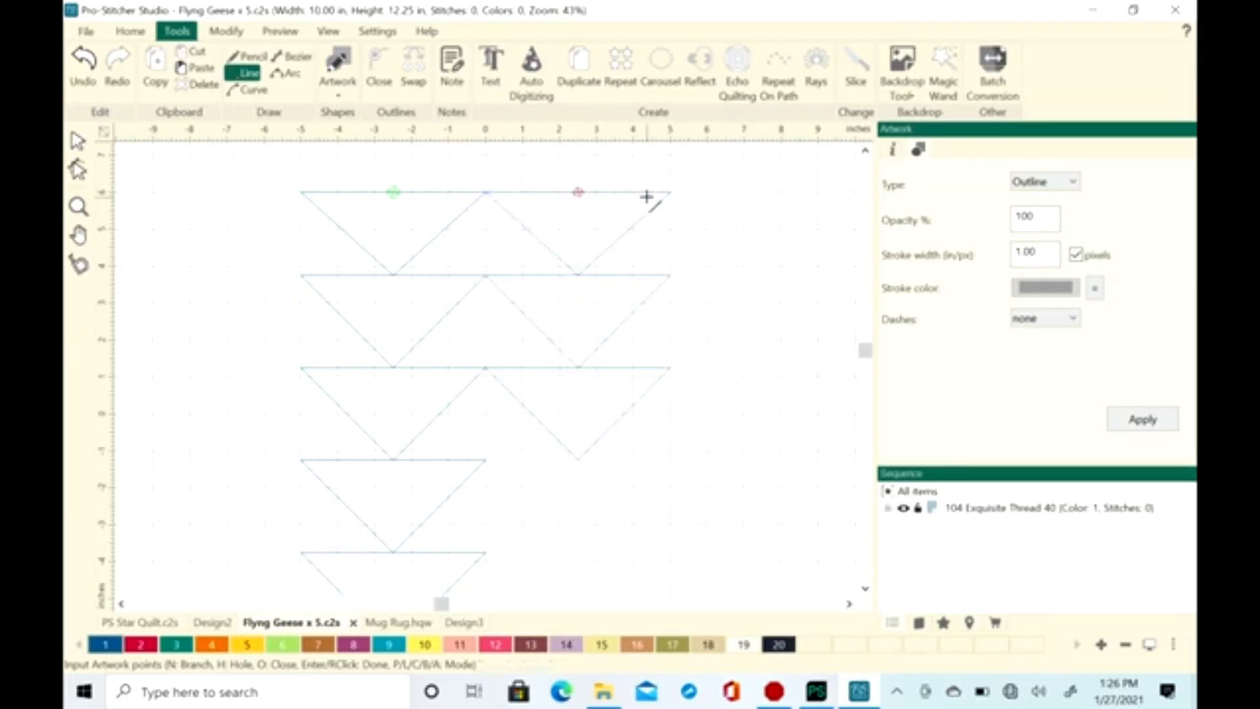
click(76, 140)
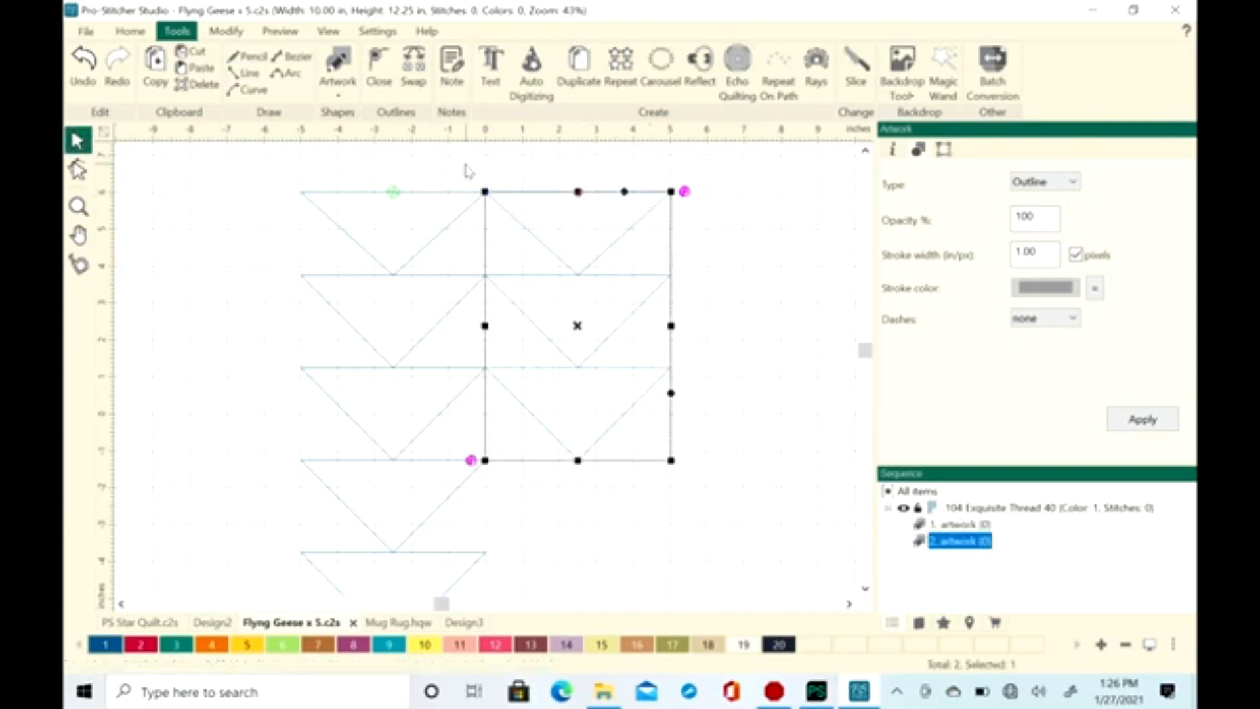
click(781, 287)
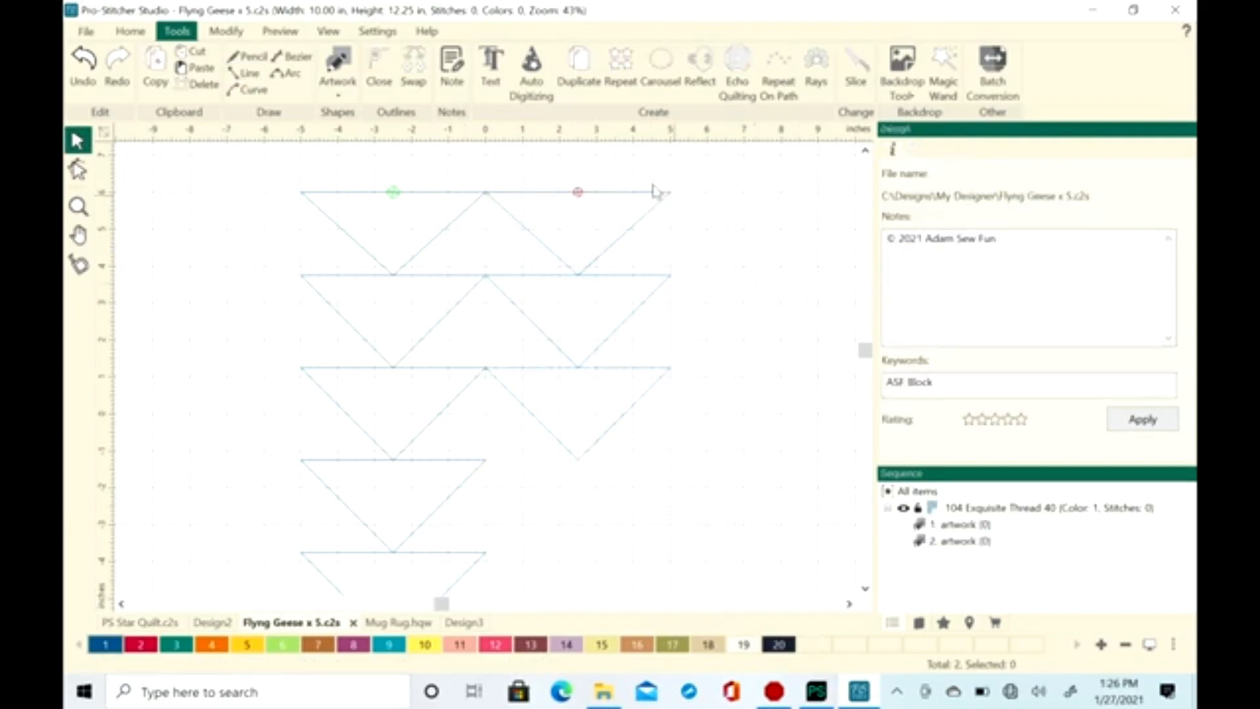
Move the three-geese artwork about 1.25 in away from the five-geese column, check its path, and deselect it
click(594, 278)
drag(581, 330, 649, 340)
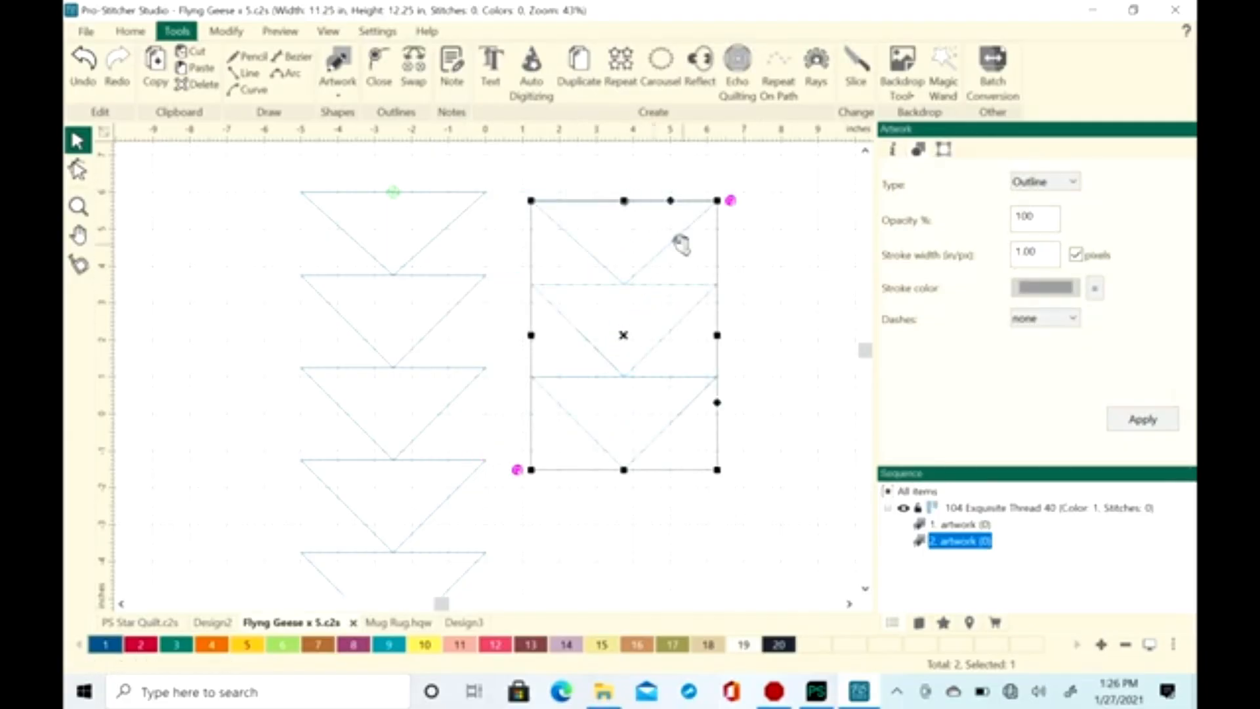
click(628, 205)
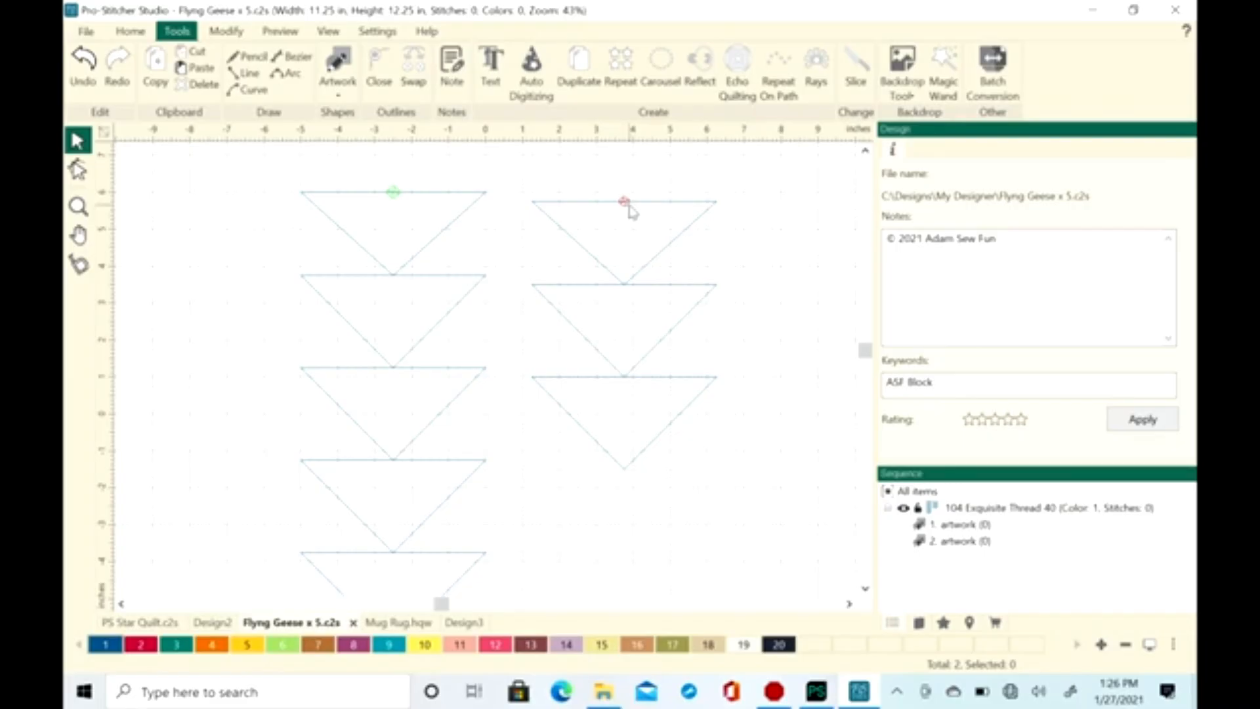
Draw one closed flying goose with lines from (10, 6) in through (7.5, 6), (10, 3.75) and (12.5, 6) back to the start
click(852, 605)
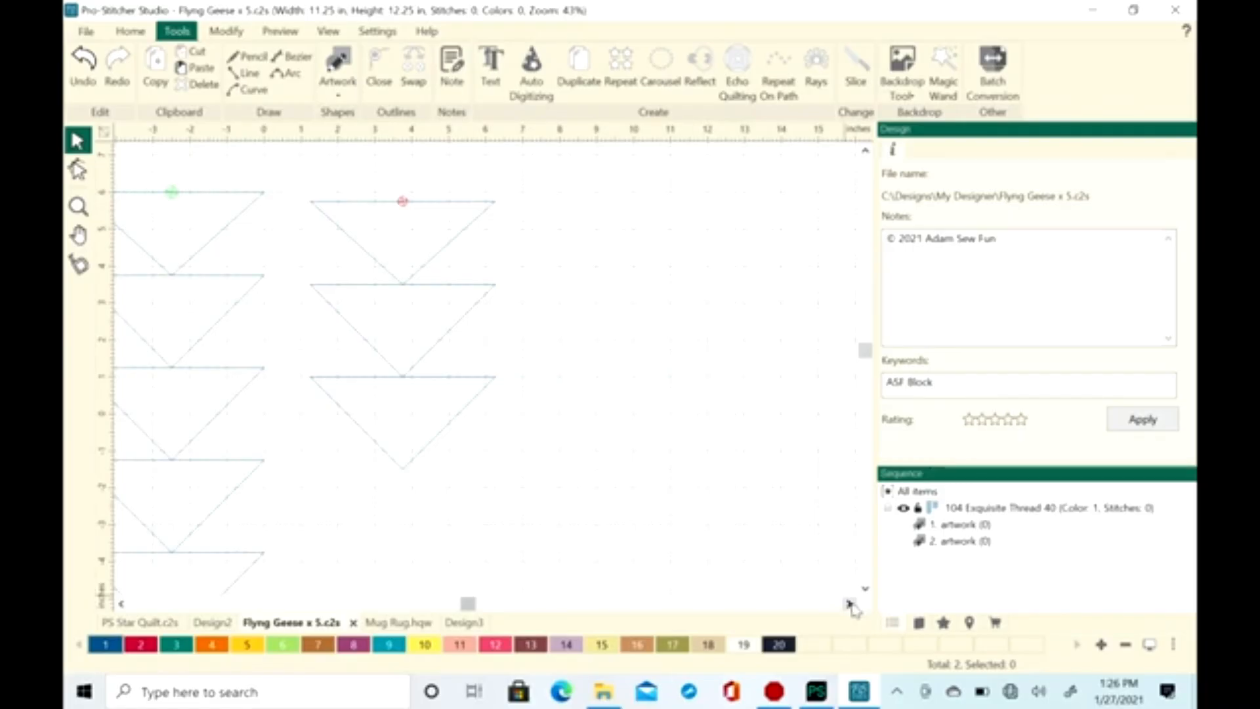
click(252, 57)
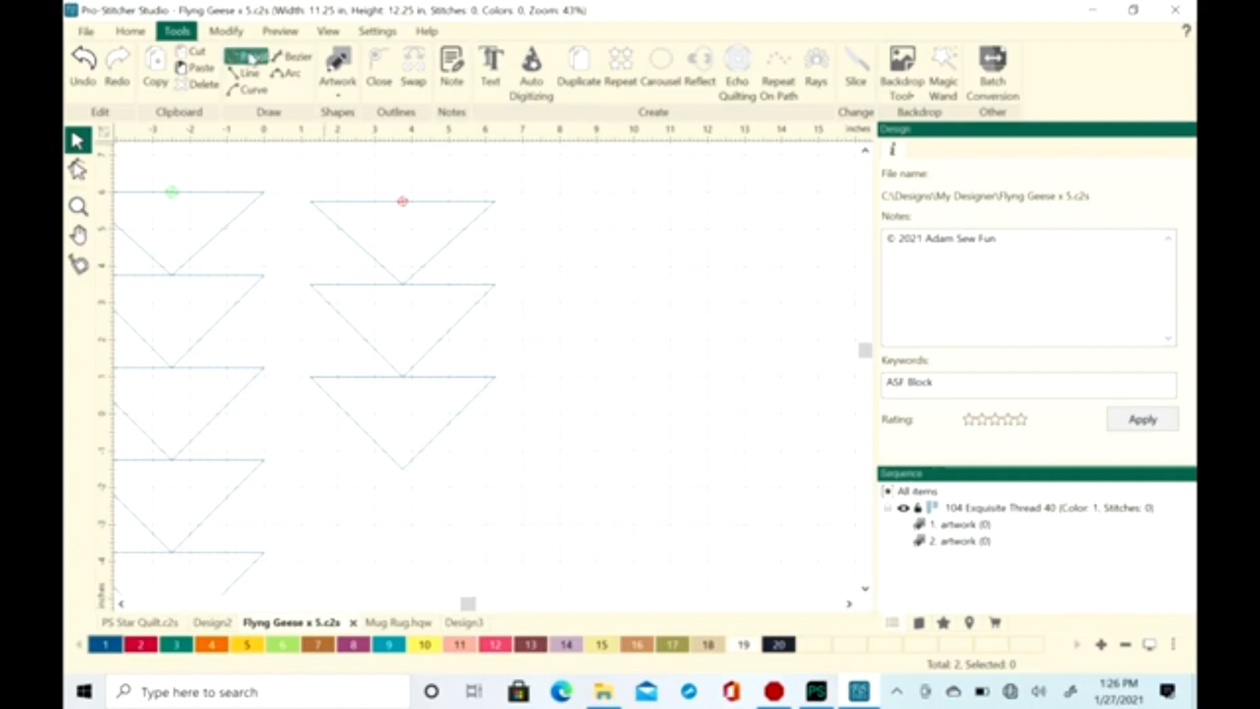
click(246, 72)
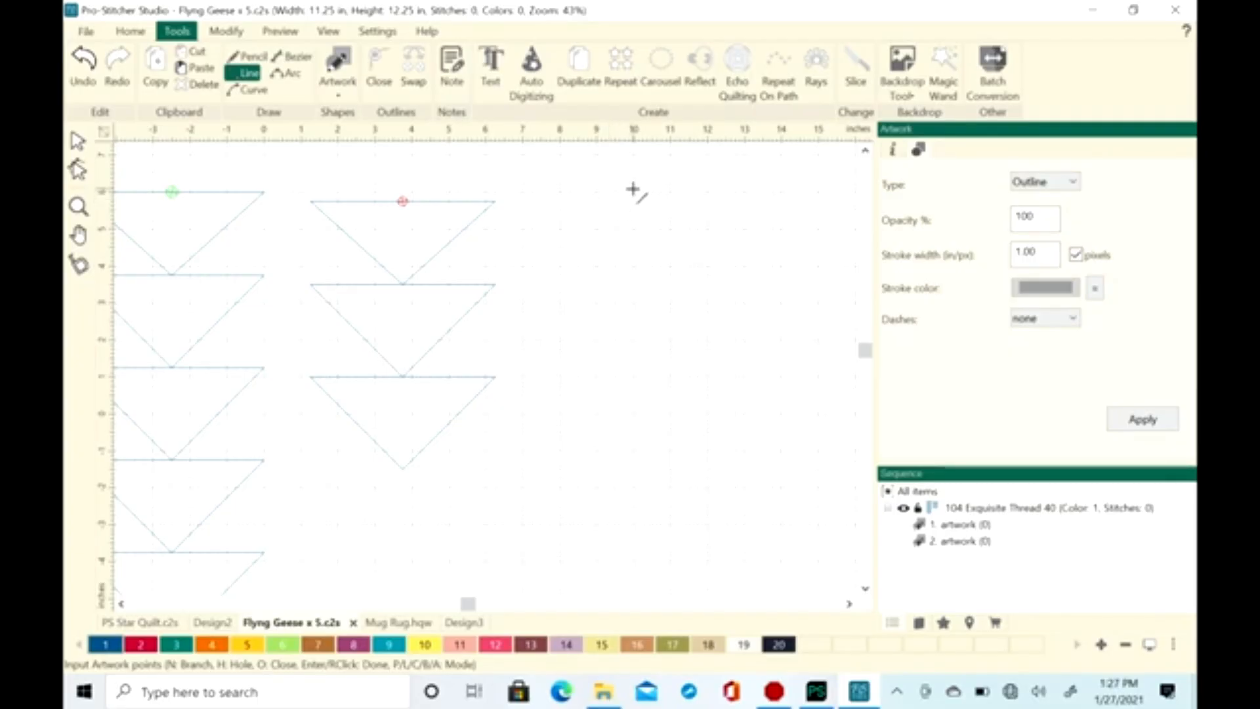
click(633, 192)
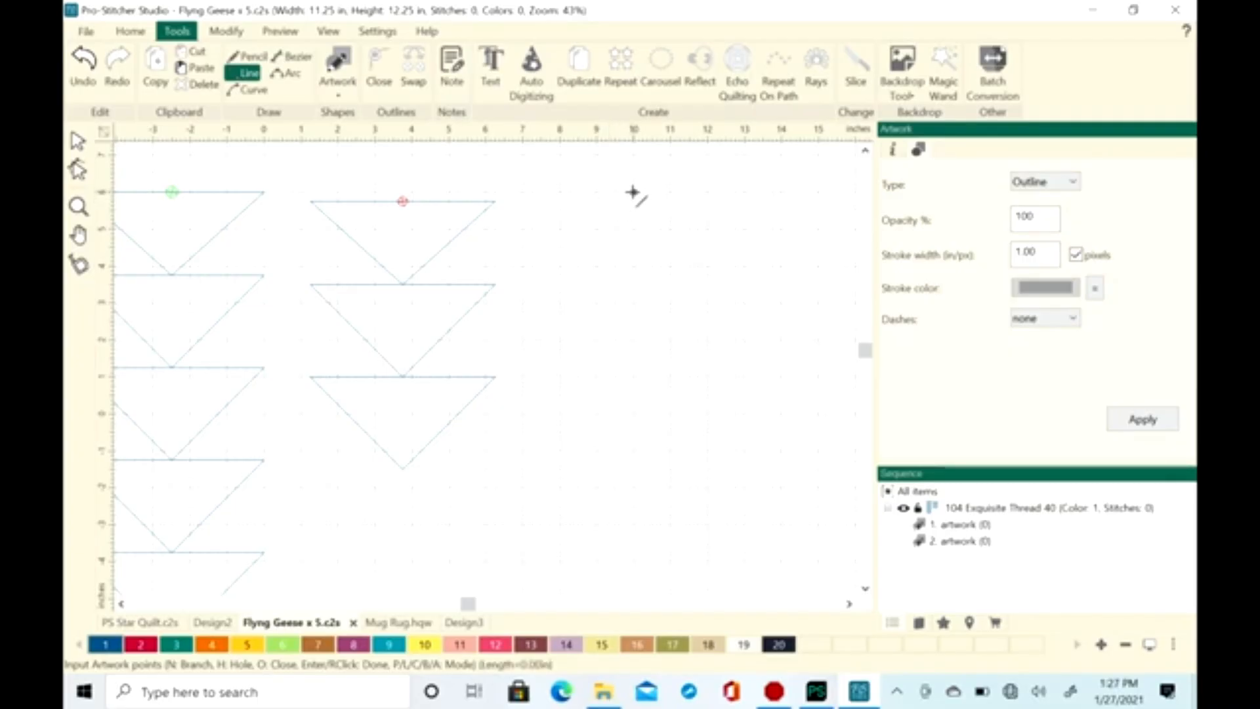
click(540, 193)
click(633, 275)
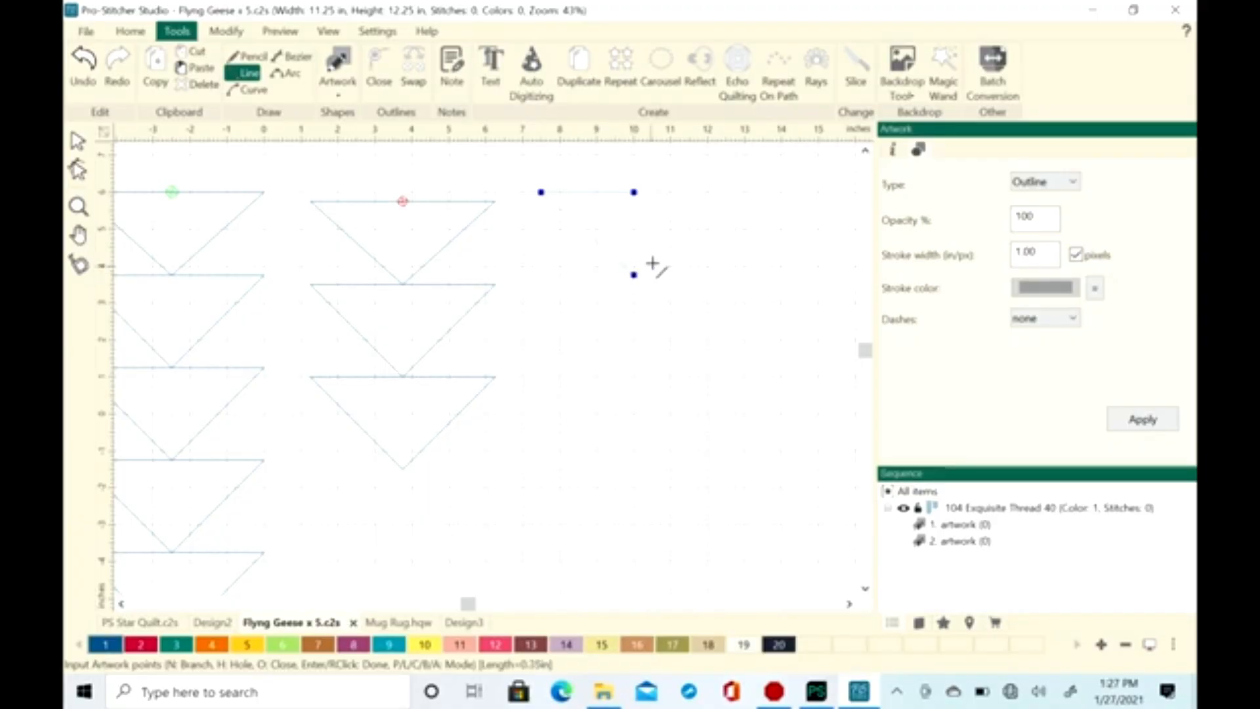
click(725, 193)
click(633, 191)
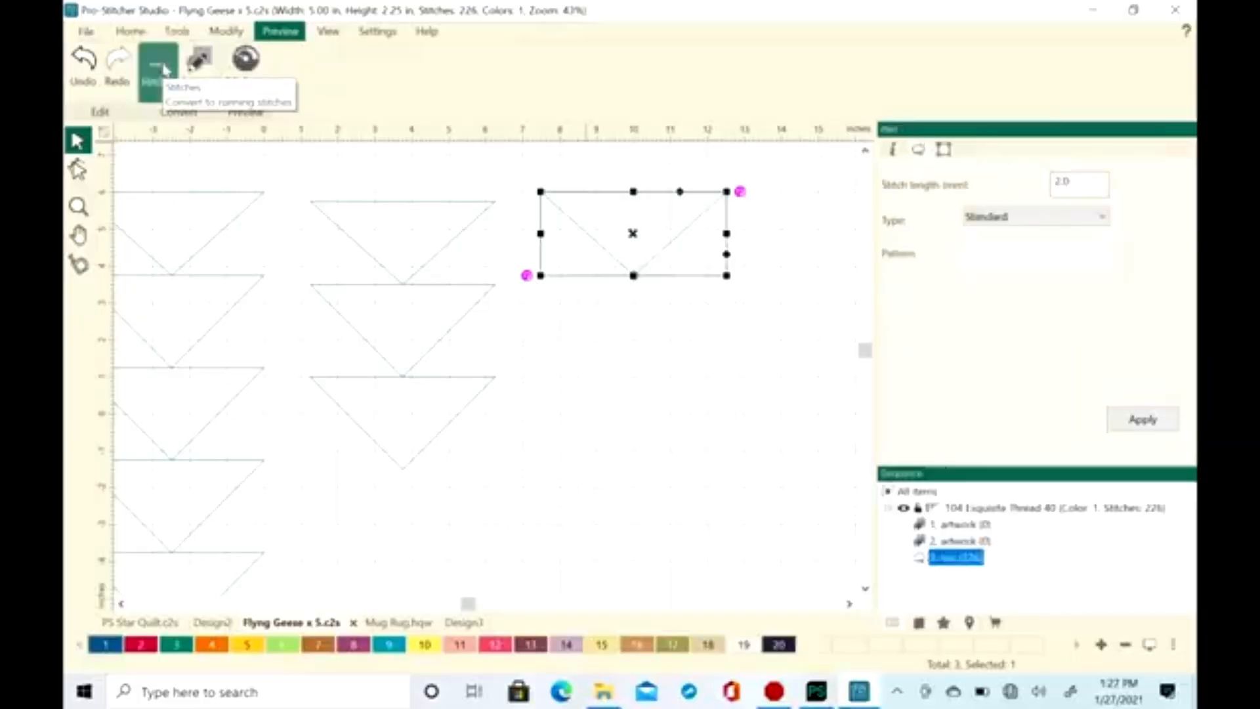
Run the stitchout simulation to watch how the single flying goose sews
click(245, 59)
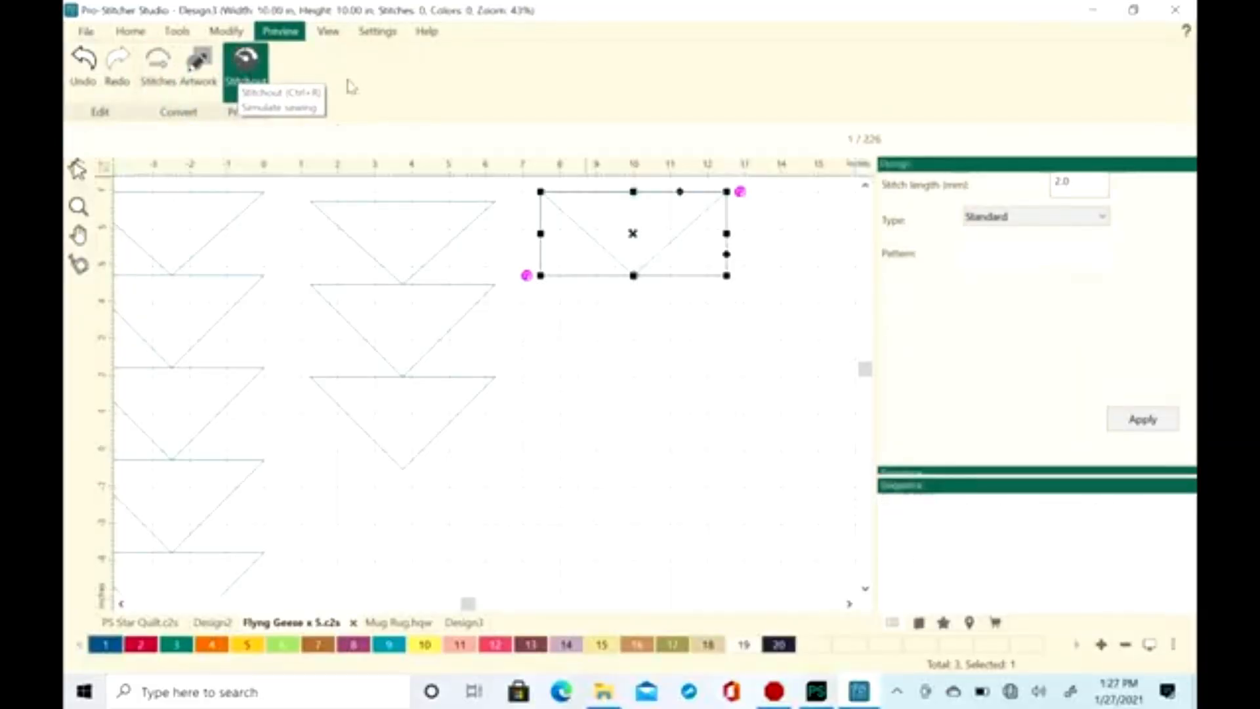
click(771, 141)
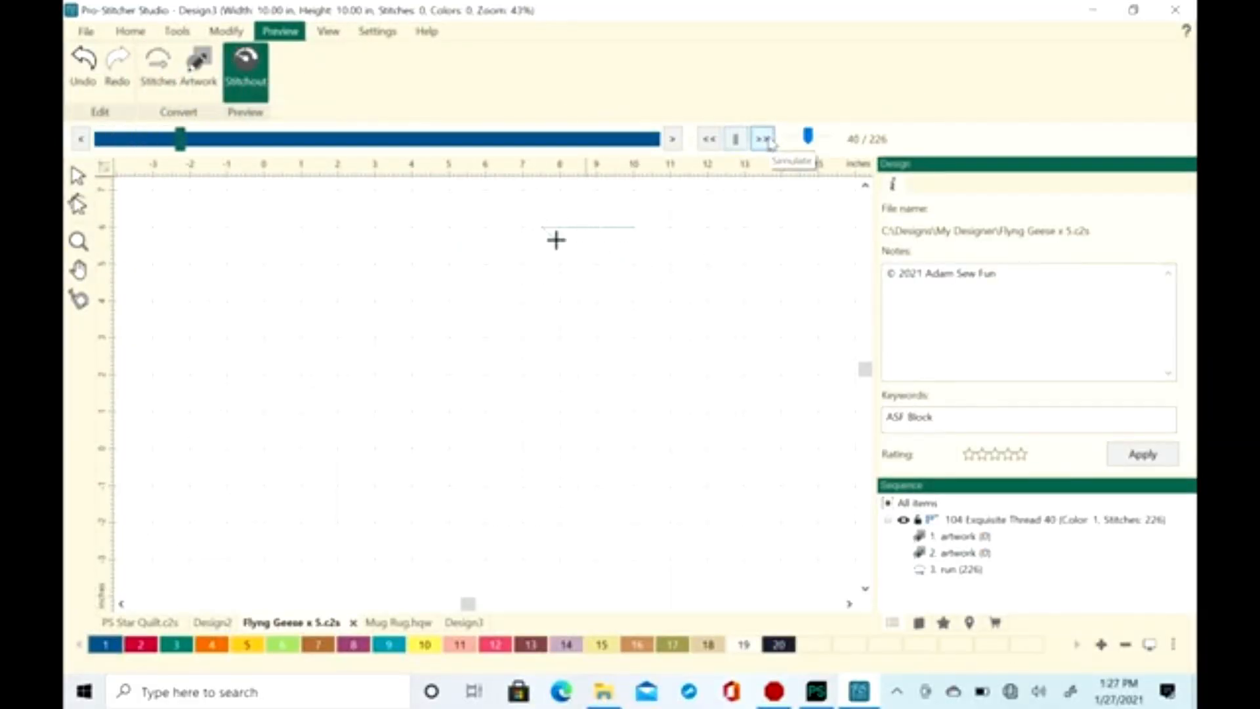